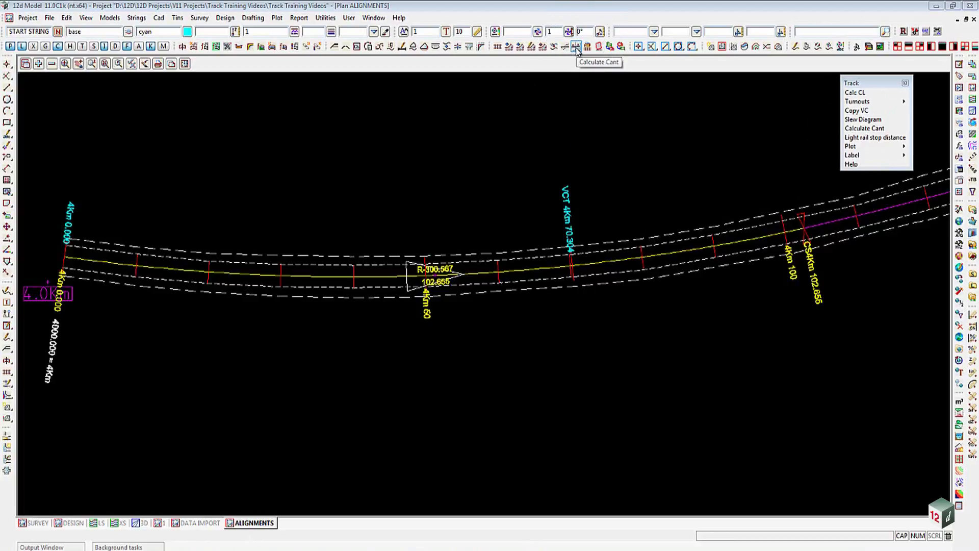
Step: Open the Calculate Cant tool clear of the alignment's start and review its design limits, returning to the cant design settings
{"action": "left_click", "coordinate": [576, 46]}
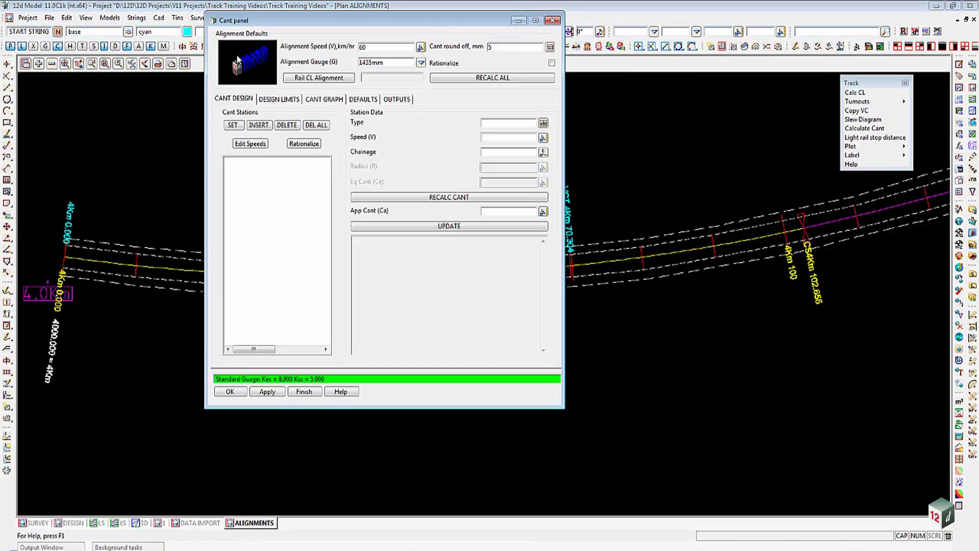
{"action": "left_click_drag", "start_coordinate": [296, 20], "coordinate": [675, 81]}
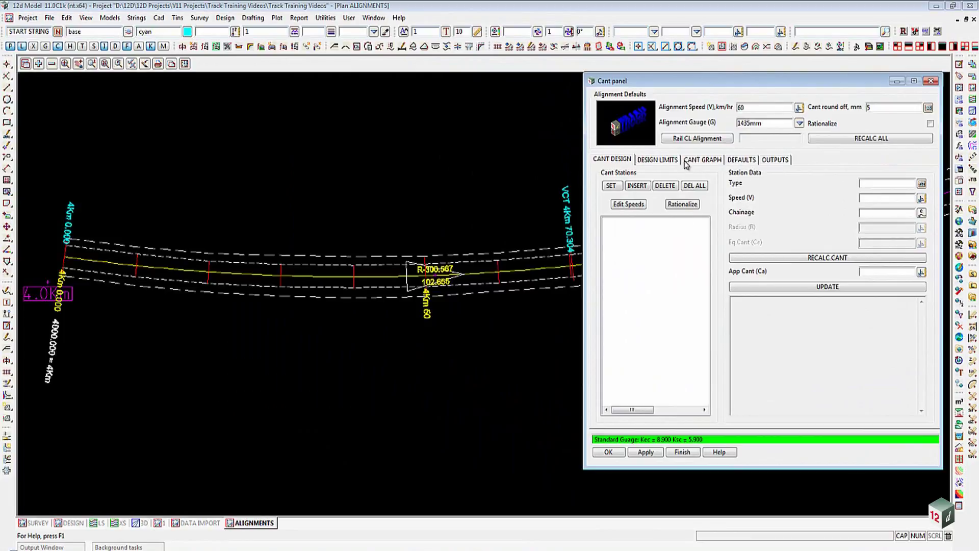
{"action": "left_click", "coordinate": [661, 162]}
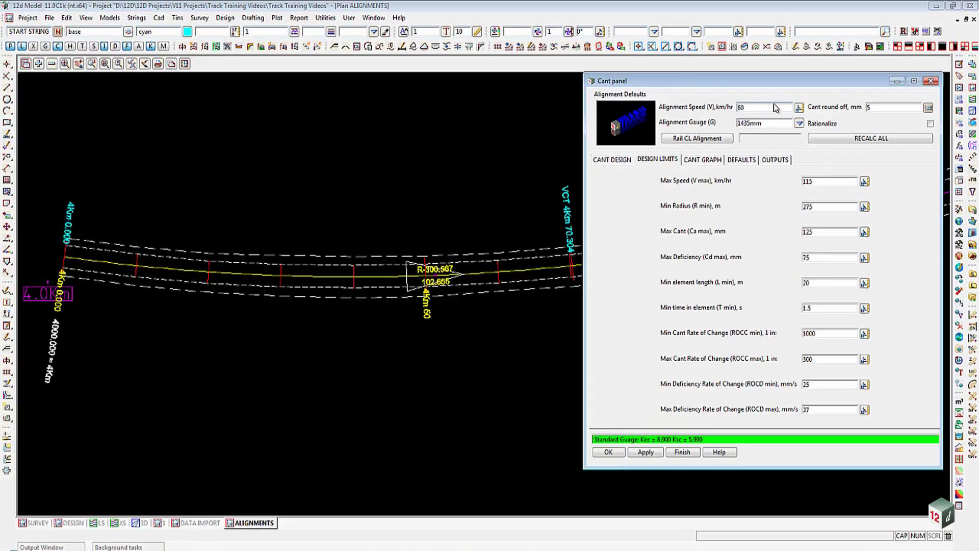
{"action": "left_click", "coordinate": [623, 160]}
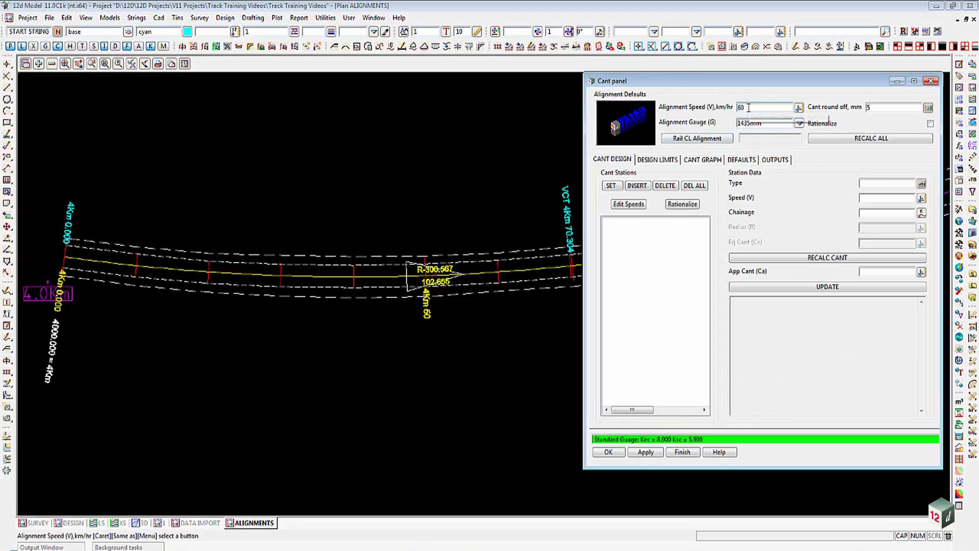
Step: Keep the alignment speed at 60 km/hr and set the alignment gauge to 1067mm
{"action": "left_click_drag", "start_coordinate": [748, 107], "coordinate": [737, 108]}
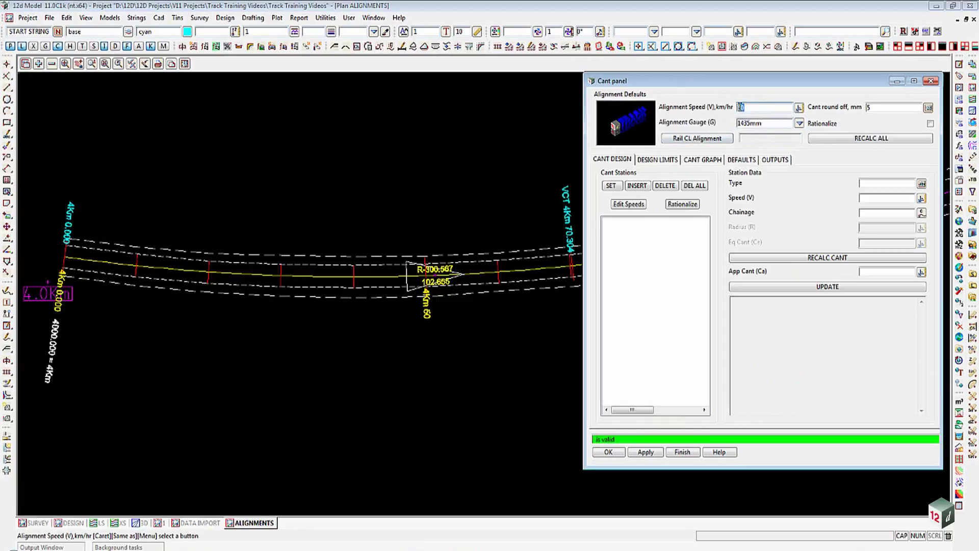
{"action": "left_click", "coordinate": [798, 124]}
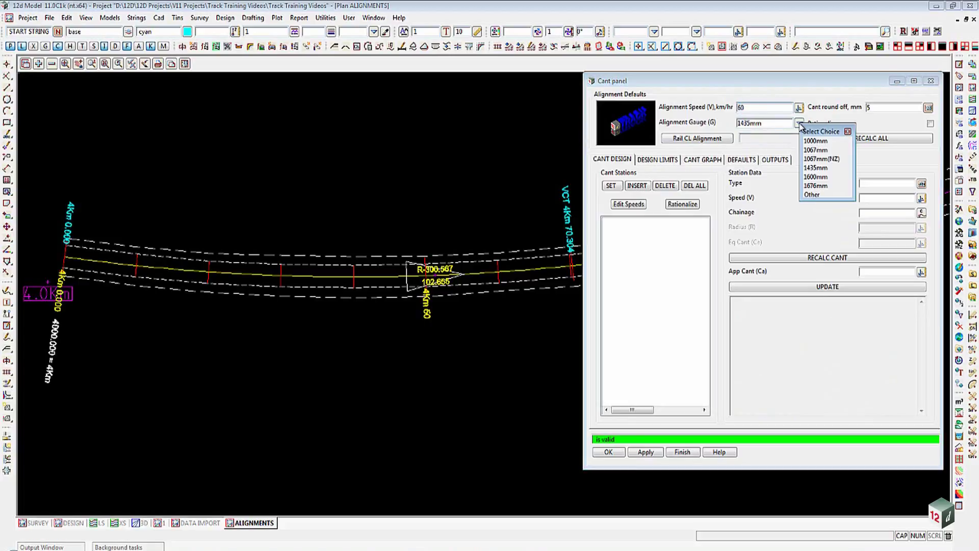
{"action": "left_click", "coordinate": [807, 151]}
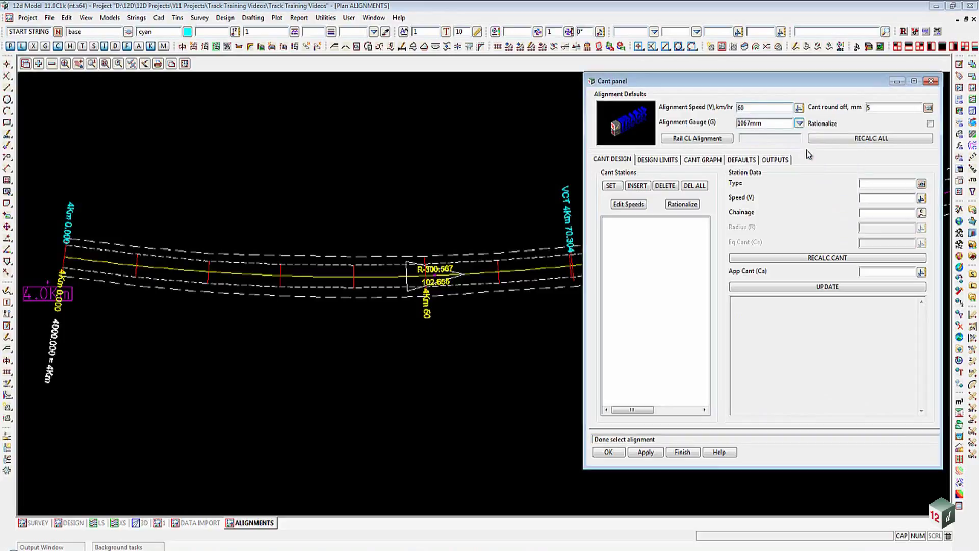
Step: Assign the RS01MLdn HA2 string from model ALIGNMENT Main Line HA2 as the rail centreline and agree to save the appended data
{"action": "left_click", "coordinate": [720, 140]}
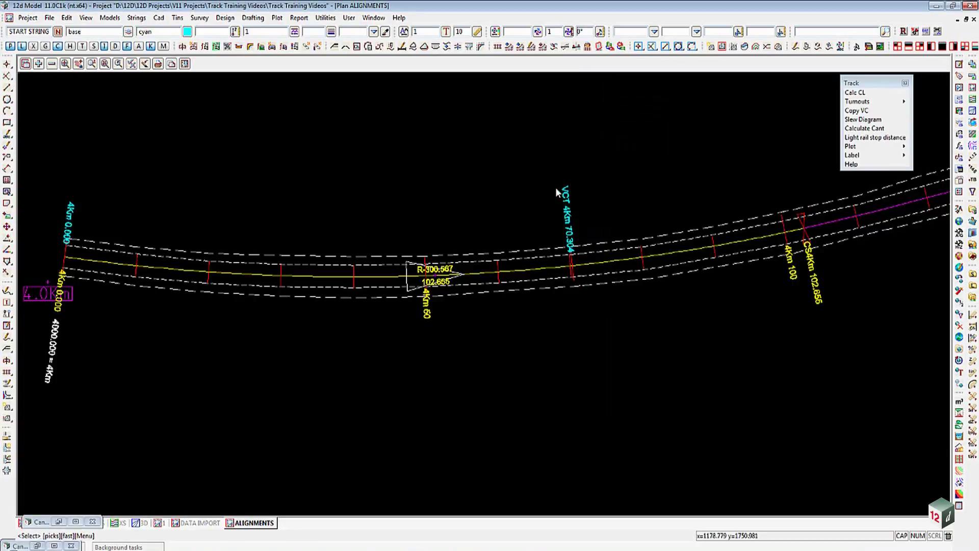
{"action": "left_click", "coordinate": [378, 276]}
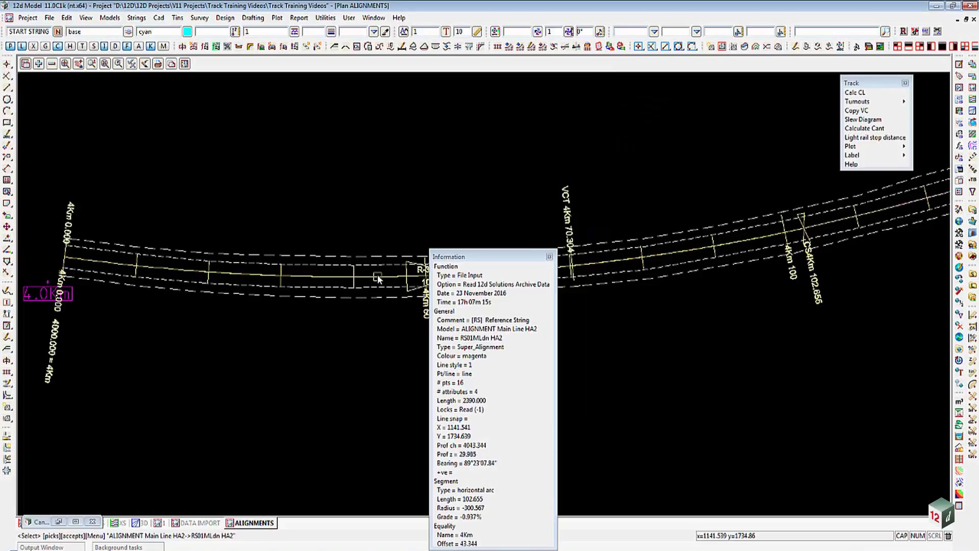
{"action": "middle_click", "coordinate": [377, 277]}
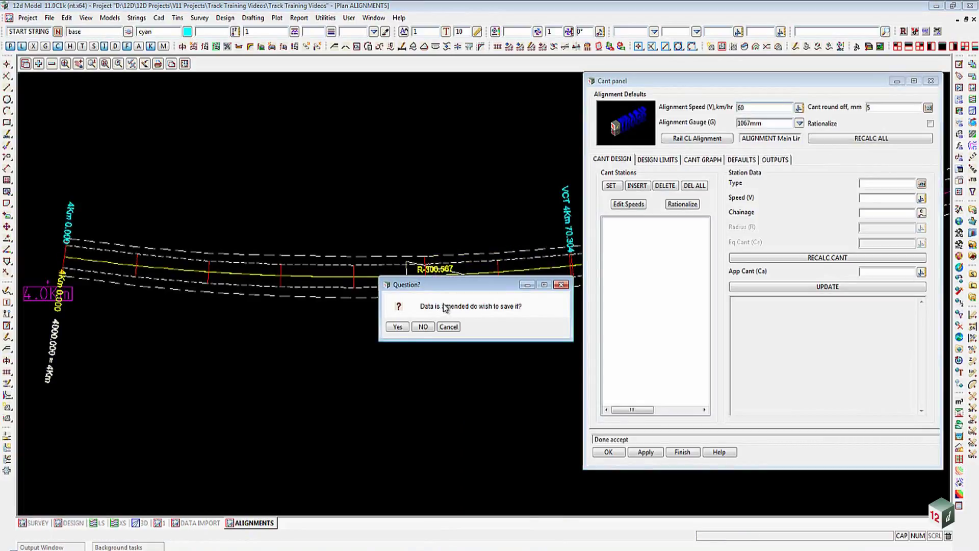
{"action": "left_click", "coordinate": [402, 327]}
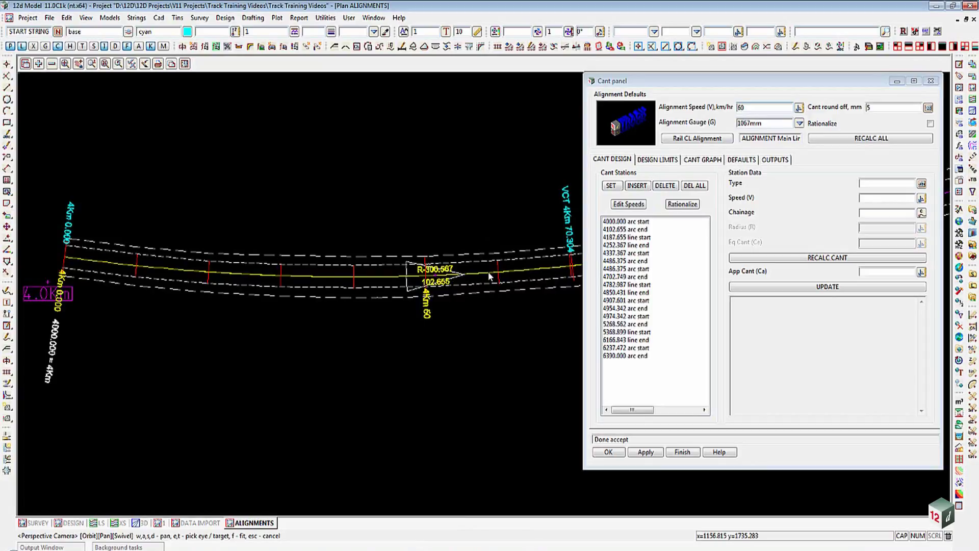
Step: Review the station data and cant calculations for the arc start at 4000.000, the arc end at 4102.655 and the line start at 4187.655
{"action": "left_click", "coordinate": [618, 222]}
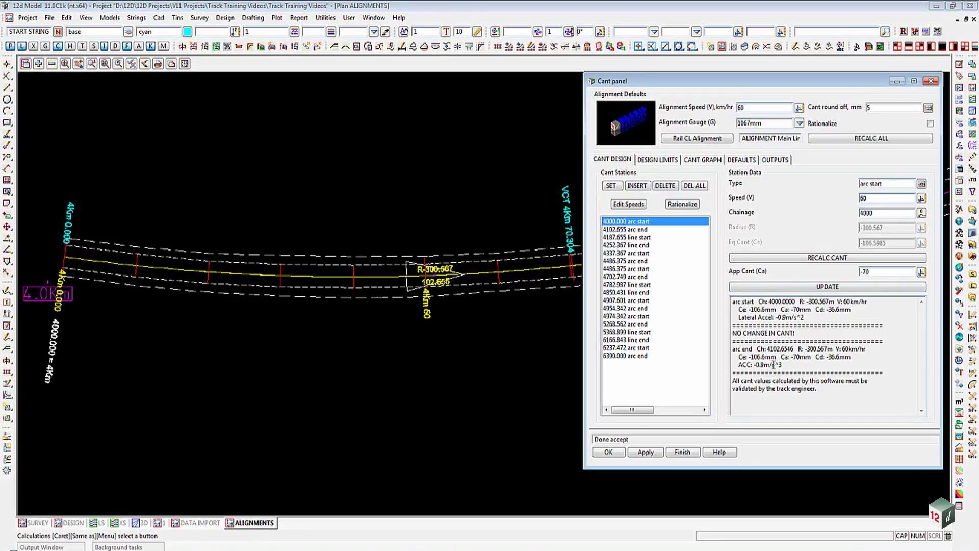
{"action": "left_click", "coordinate": [641, 230]}
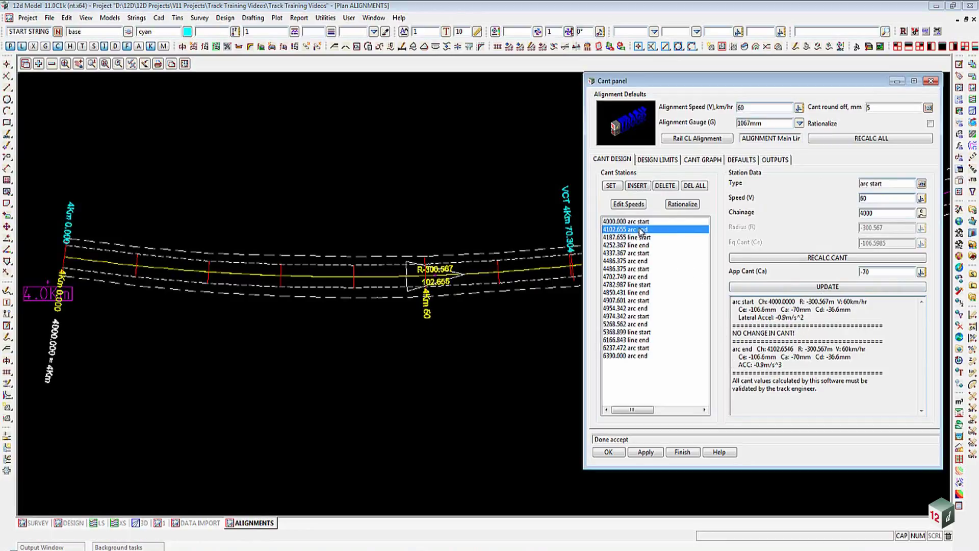
{"action": "left_click", "coordinate": [643, 238]}
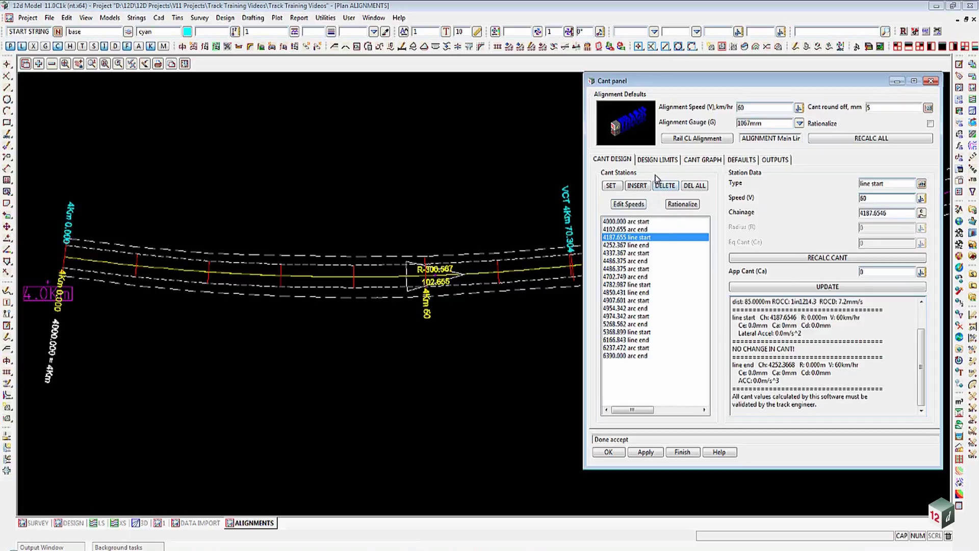
Step: Display the cant graph and examine its cant and deficiency curves up close with window zoom and panning, finishing on the fitted view
{"action": "left_click", "coordinate": [694, 161]}
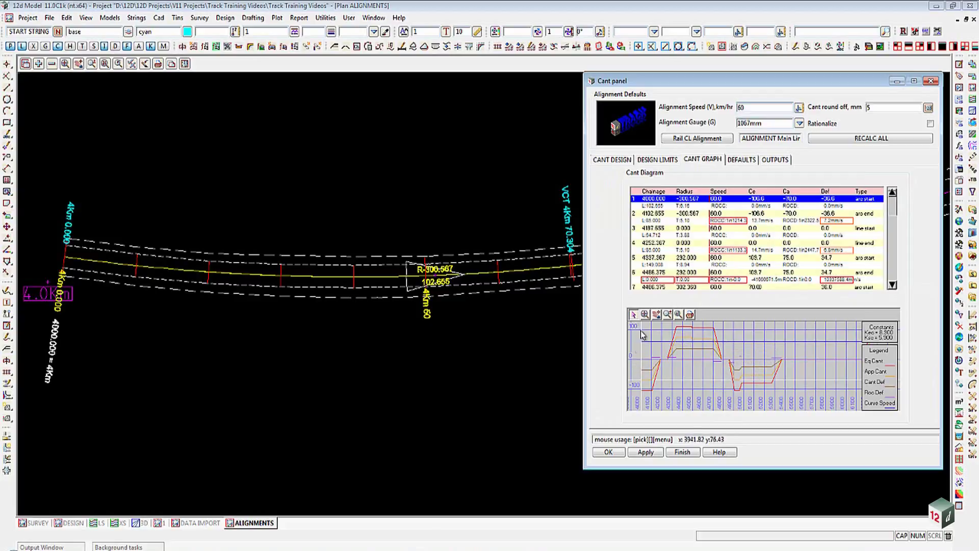
{"action": "left_click", "coordinate": [884, 366]}
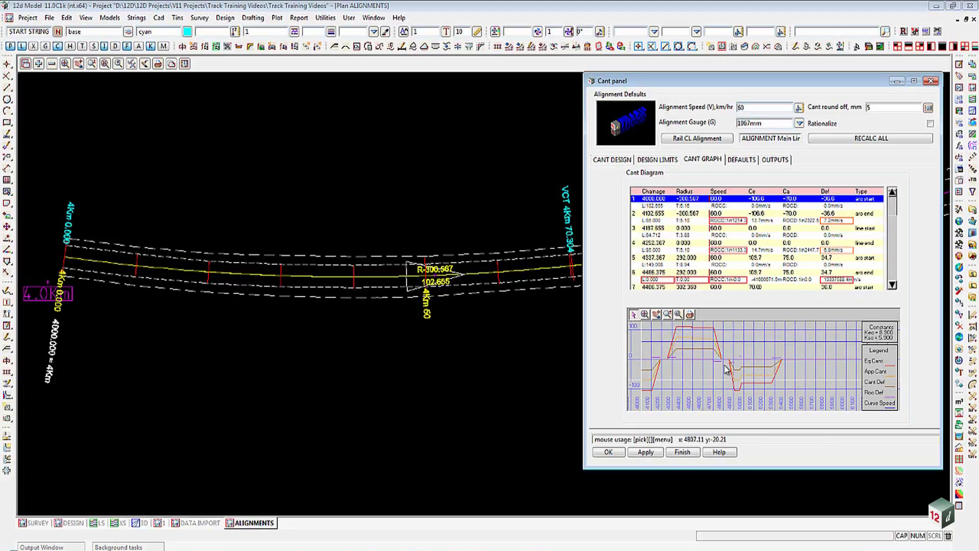
{"action": "left_click", "coordinate": [678, 314]}
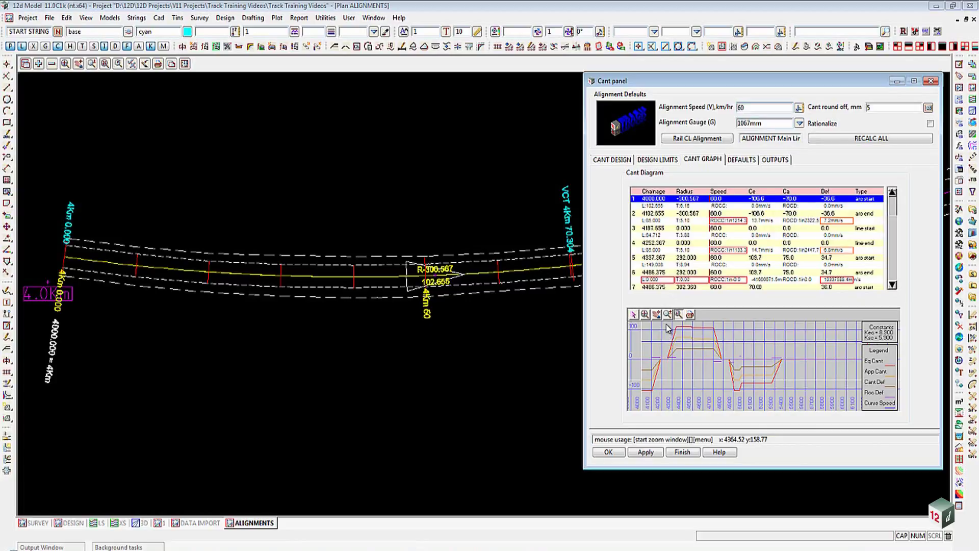
{"action": "left_click", "coordinate": [666, 335]}
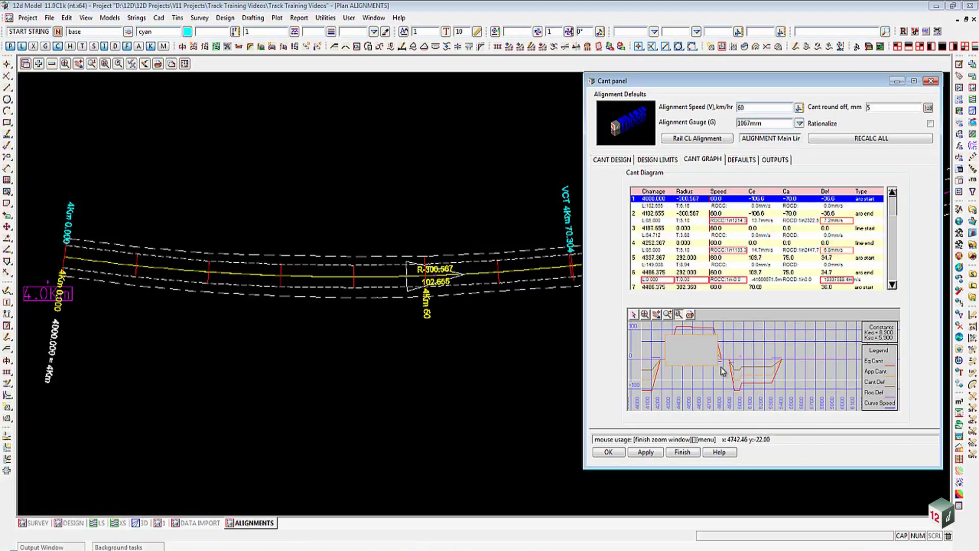
{"action": "left_click", "coordinate": [753, 387]}
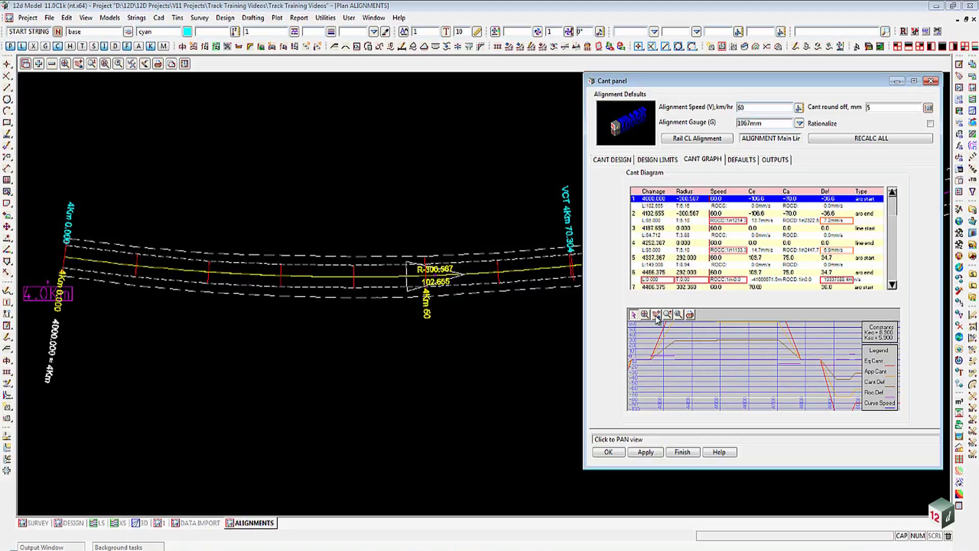
{"action": "left_click", "coordinate": [656, 316]}
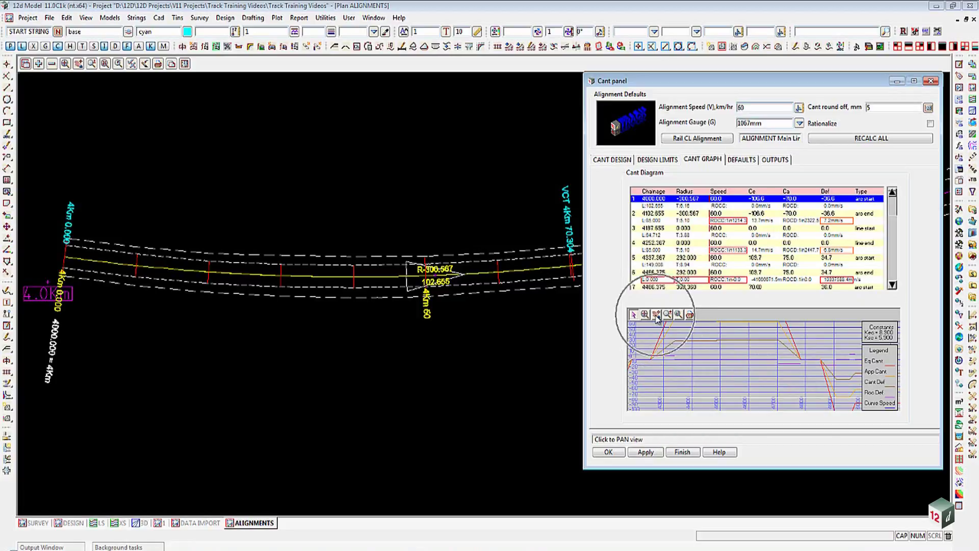
{"action": "left_click", "coordinate": [738, 340]}
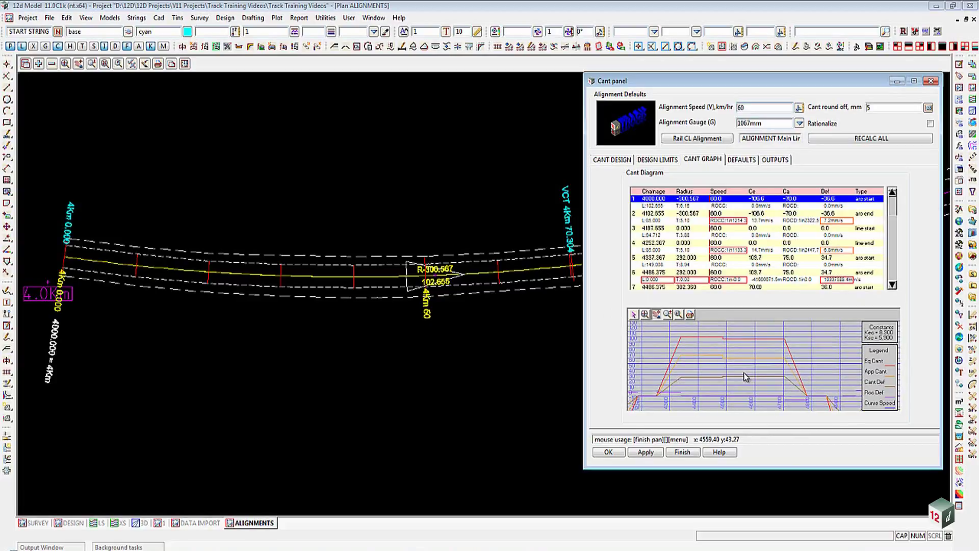
{"action": "left_click", "coordinate": [745, 377]}
{"action": "left_click", "coordinate": [818, 380]}
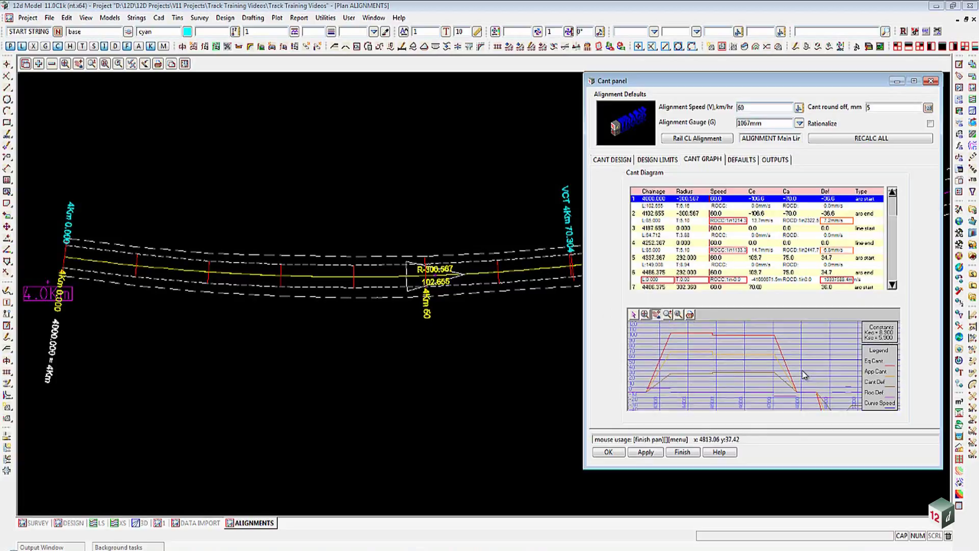
{"action": "left_click", "coordinate": [658, 327]}
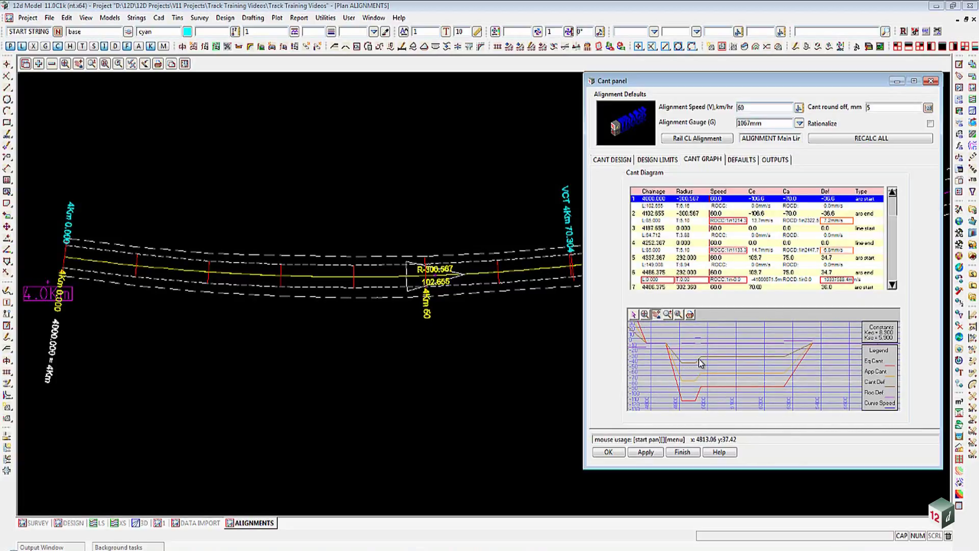
{"action": "left_click", "coordinate": [644, 315]}
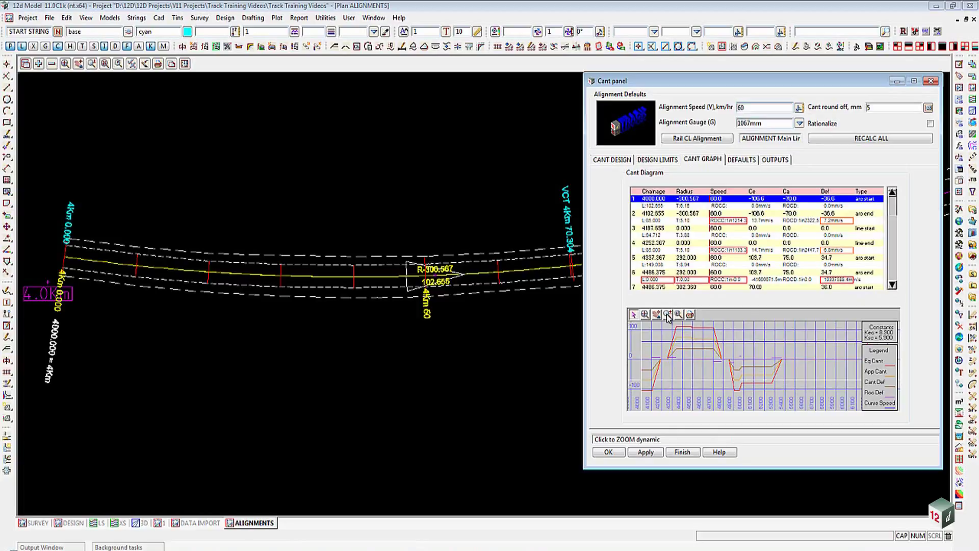
Step: Inspect the negative cant section between about chainages 4800 and 5400 with dynamic zoom, and fit the whole graph again
{"action": "left_click", "coordinate": [668, 316]}
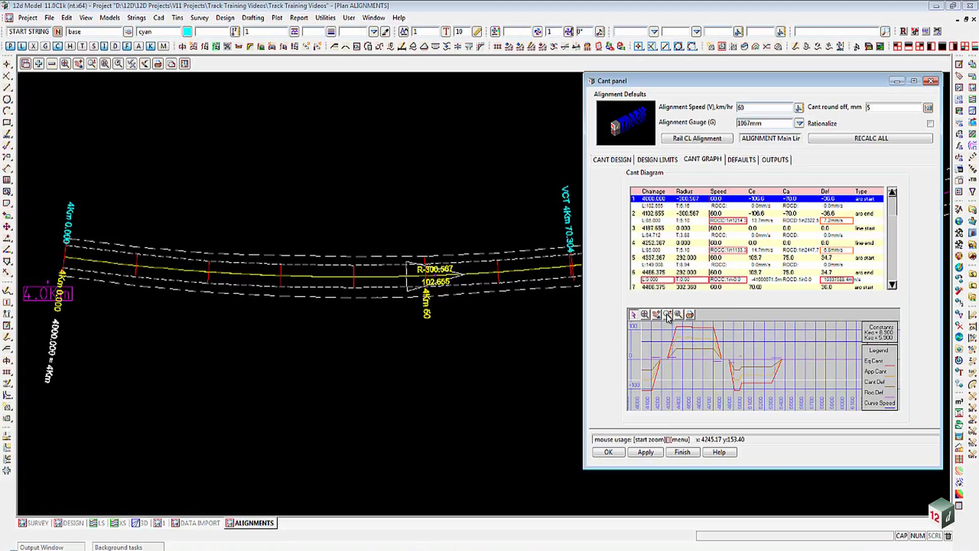
{"action": "left_click", "coordinate": [691, 339]}
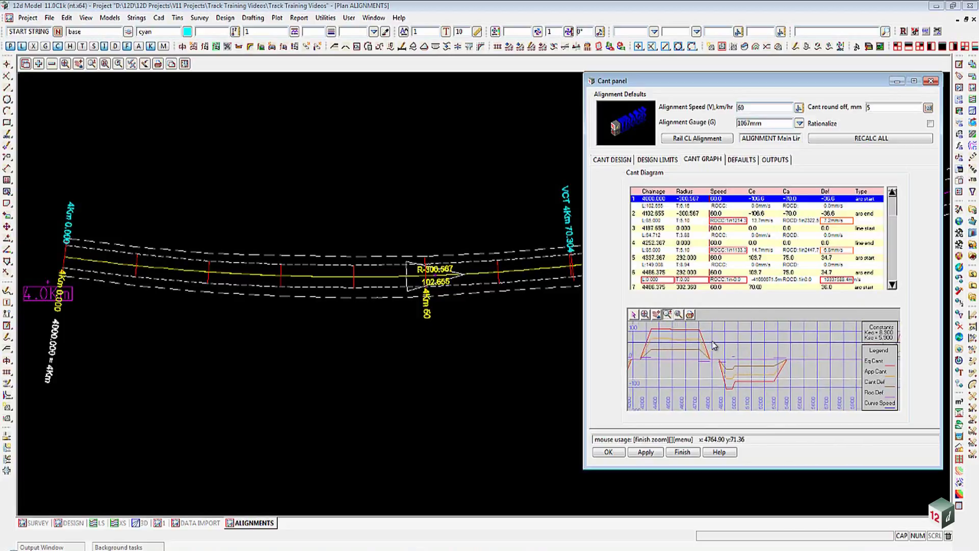
{"action": "left_click", "coordinate": [776, 347]}
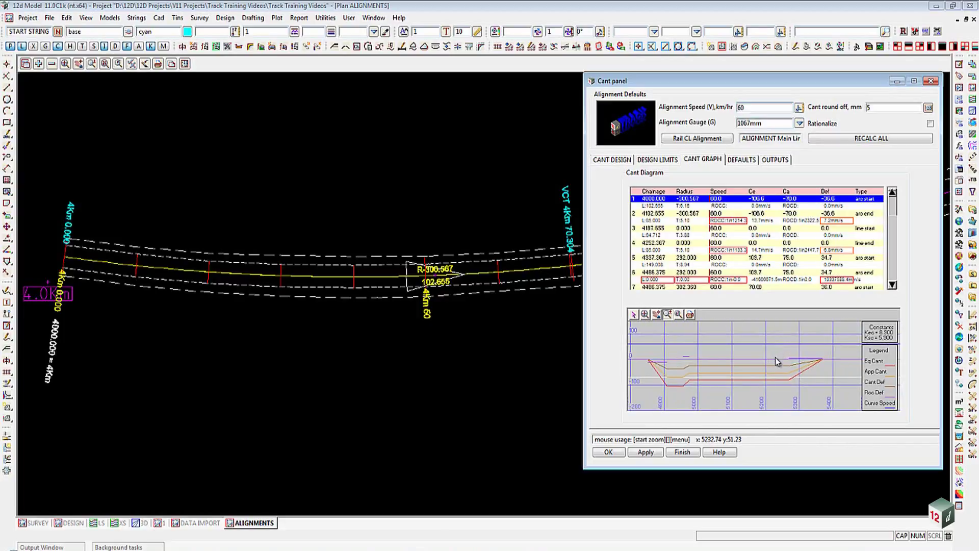
{"action": "left_click", "coordinate": [775, 357]}
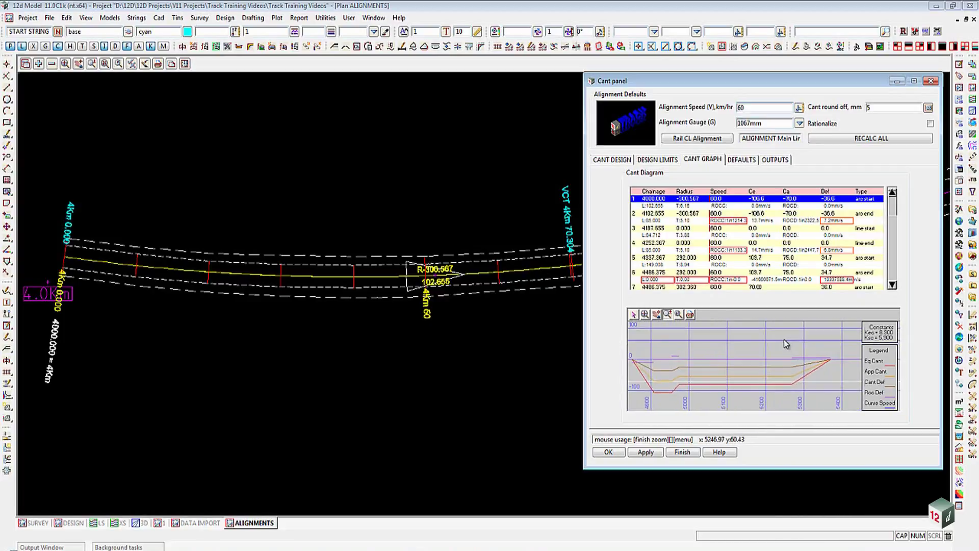
{"action": "left_click", "coordinate": [734, 358]}
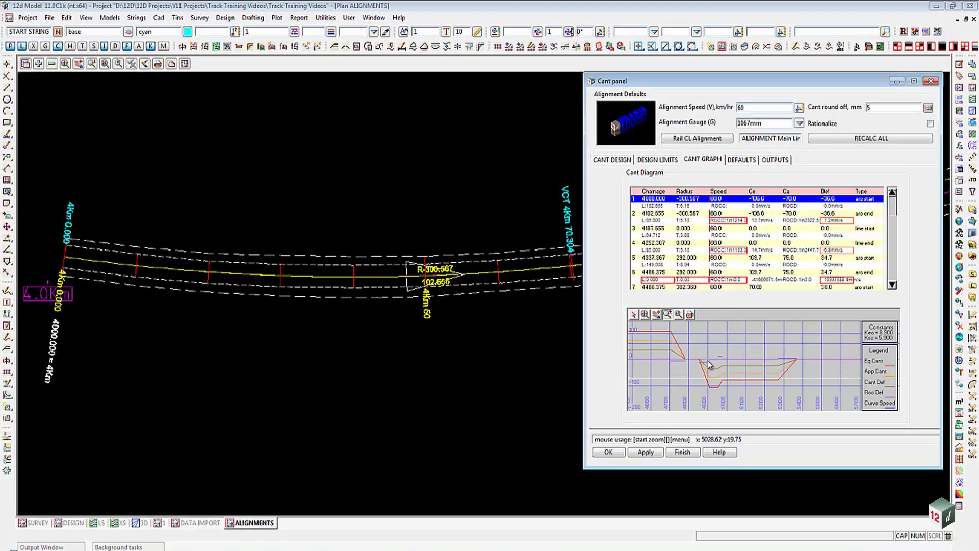
{"action": "left_click", "coordinate": [645, 314]}
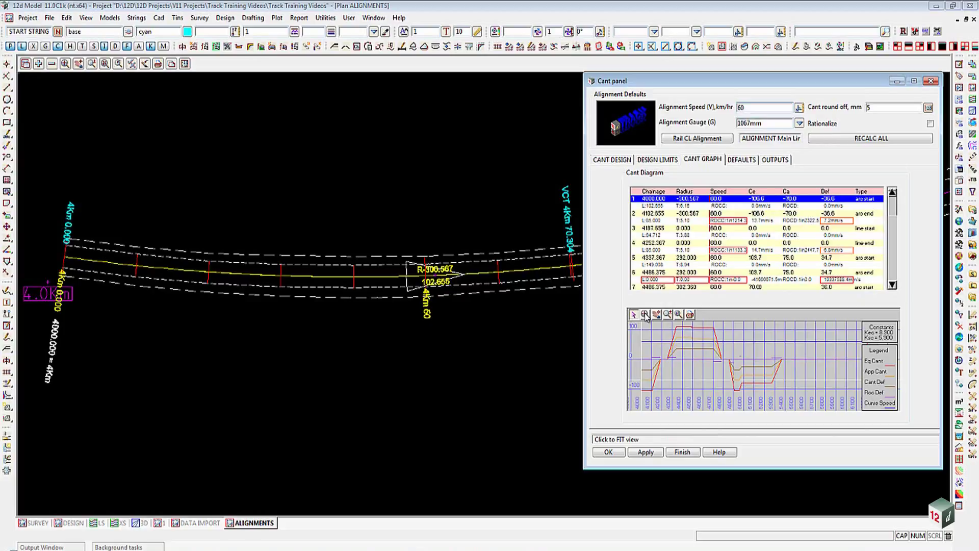
Step: Plot the cant graph to a model named PLOT CANT GRAPH XXXXX with horizontal and vertical scales of 1
{"action": "left_click", "coordinate": [690, 312]}
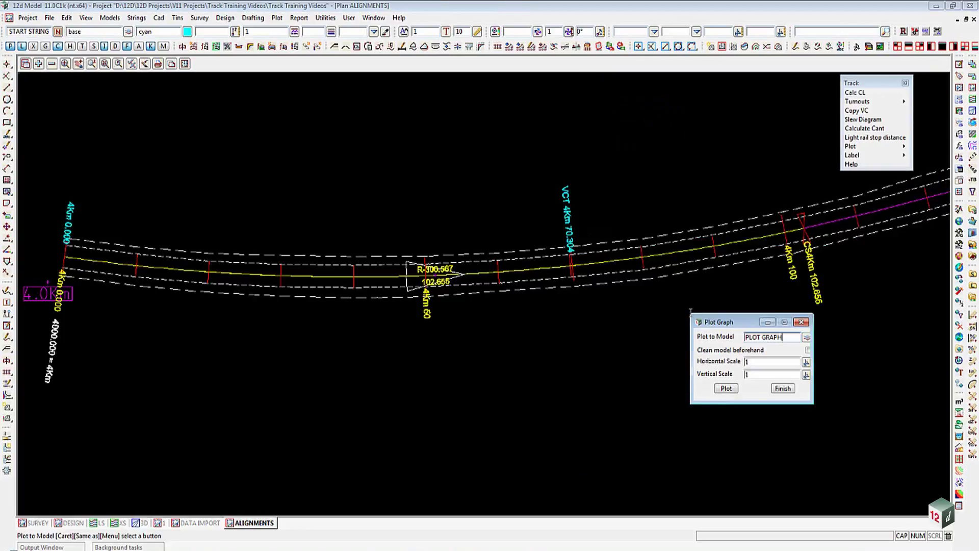
{"action": "left_click_drag", "start_coordinate": [744, 323], "coordinate": [326, 163]}
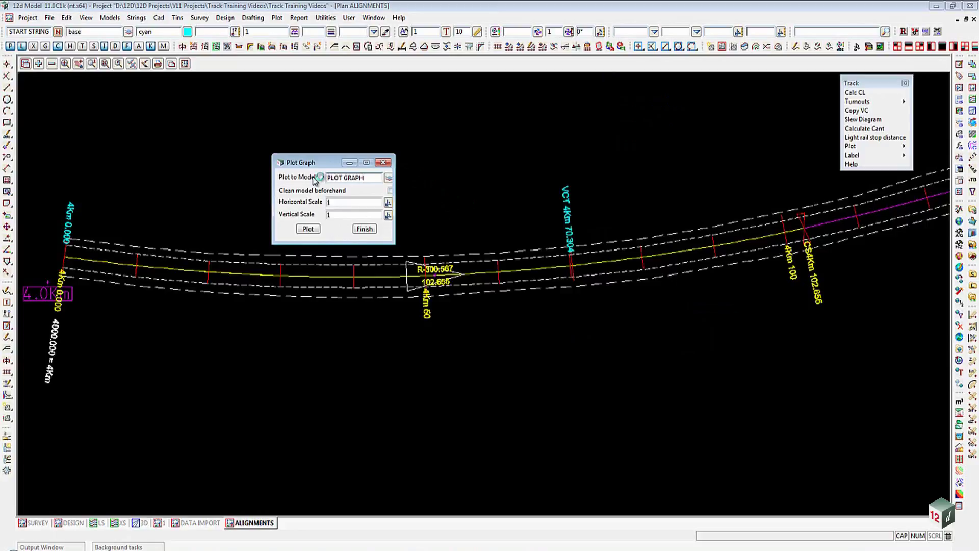
{"action": "left_click", "coordinate": [344, 177]}
{"action": "type", "text": "CANT"}
{"action": "key", "text": "End"}
{"action": "type", "text": "XXXXX"}
{"action": "left_click", "coordinate": [308, 229]}
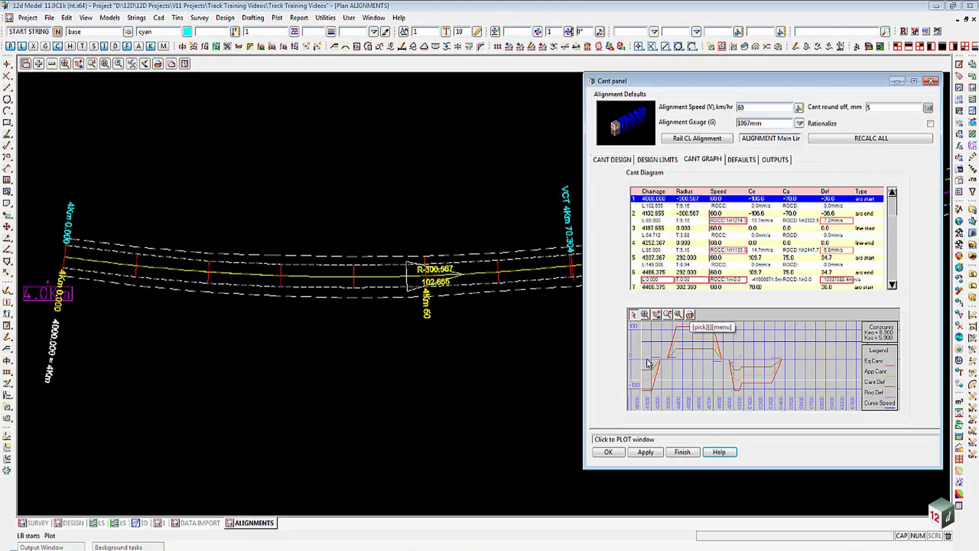
Step: Add the PLOT CANT GRAPH XXXXX model to plan view 1 and inspect the plotted graph
{"action": "left_click", "coordinate": [159, 523]}
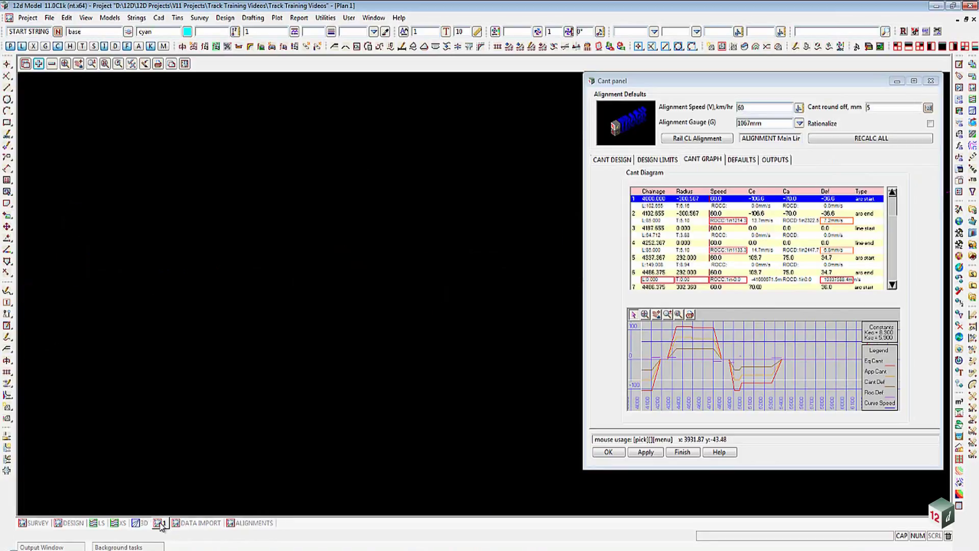
{"action": "left_click", "coordinate": [38, 64]}
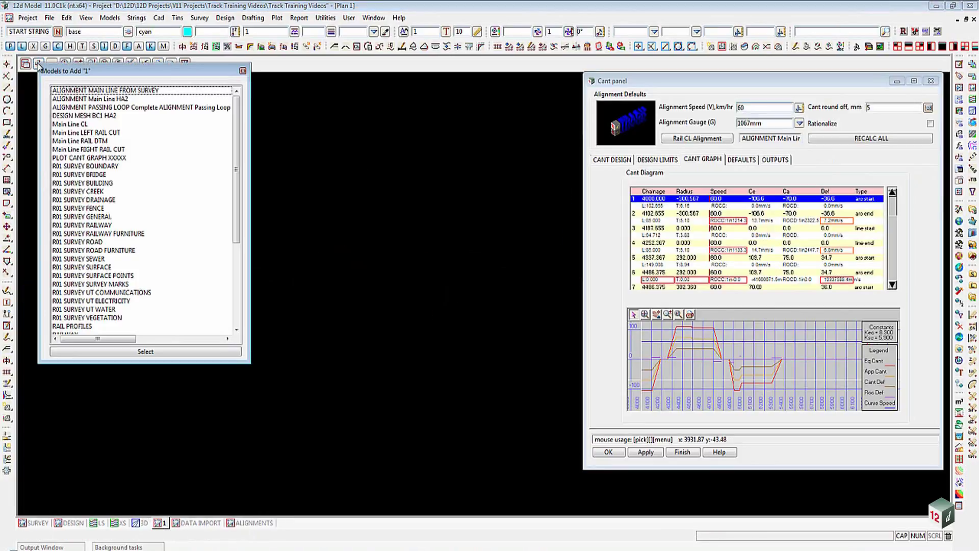
{"action": "double_click", "coordinate": [67, 158]}
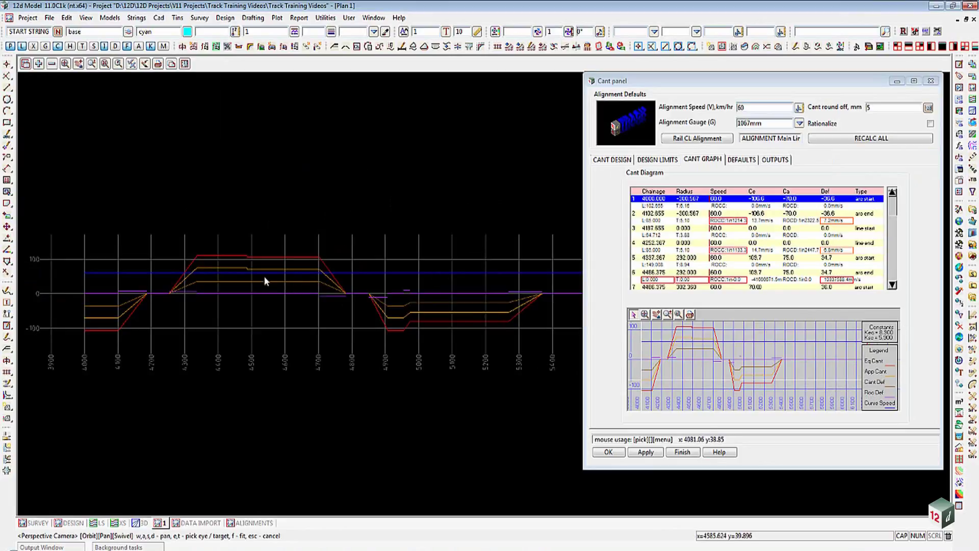
{"action": "scroll", "coordinate": [204, 274], "scroll_direction": "up", "scroll_amount": 3}
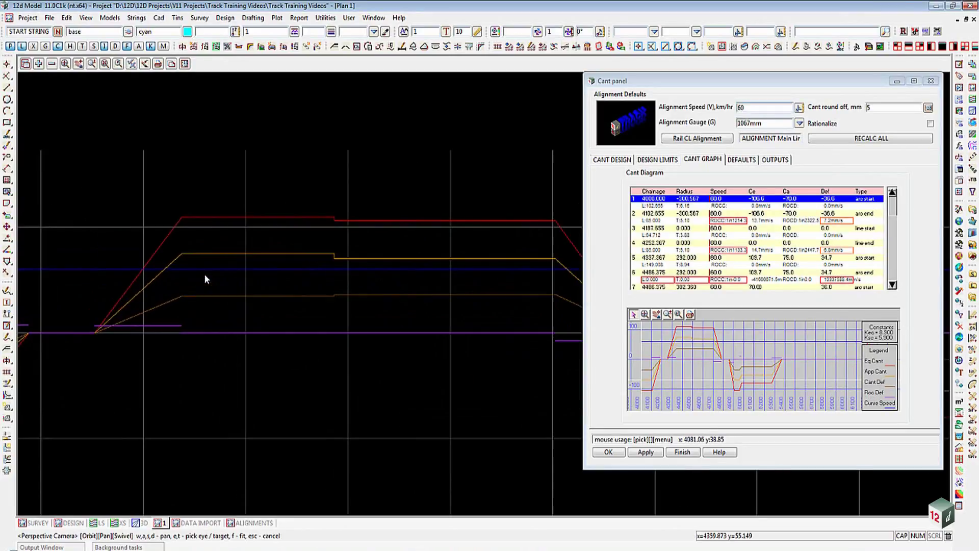
{"action": "scroll", "coordinate": [301, 240], "scroll_direction": "down", "scroll_amount": 4}
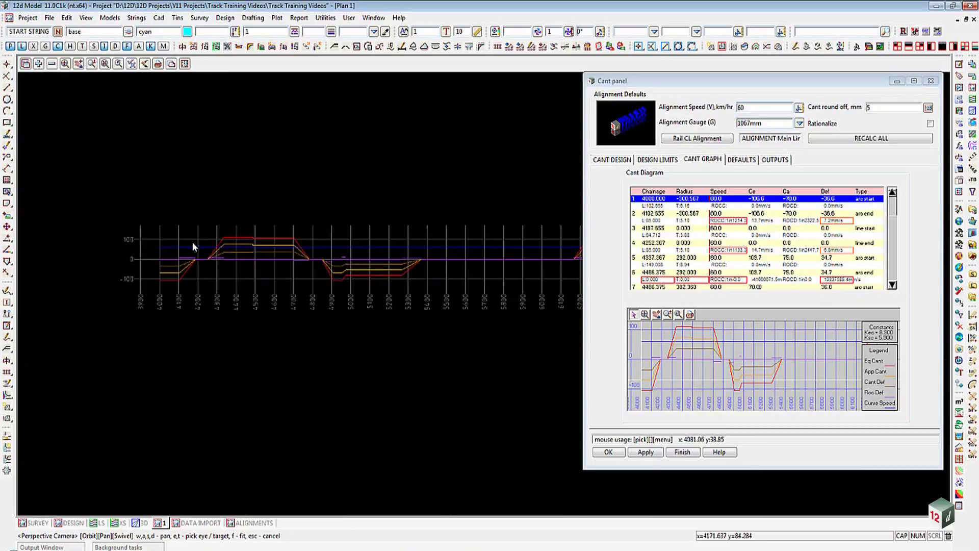
Step: Apply the cant design with the ALIGNMENTS plan view displayed, and check the flagged radius at chainage 4000.000
{"action": "left_click", "coordinate": [645, 452]}
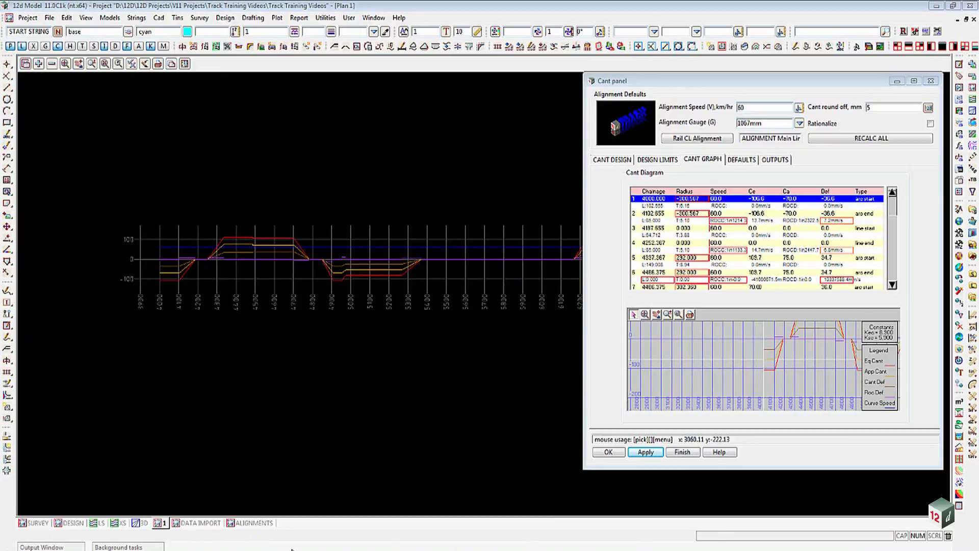
{"action": "left_click", "coordinate": [242, 522]}
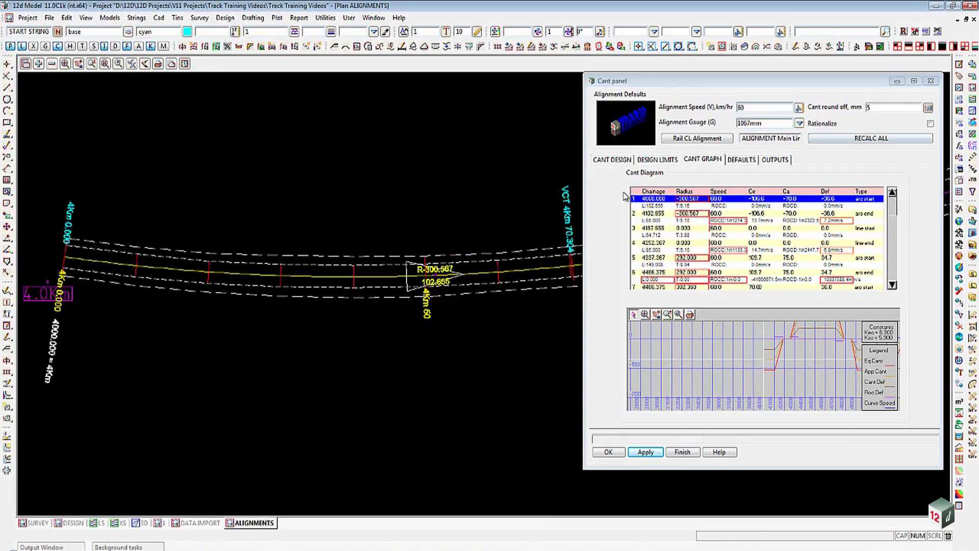
{"action": "left_click", "coordinate": [644, 315]}
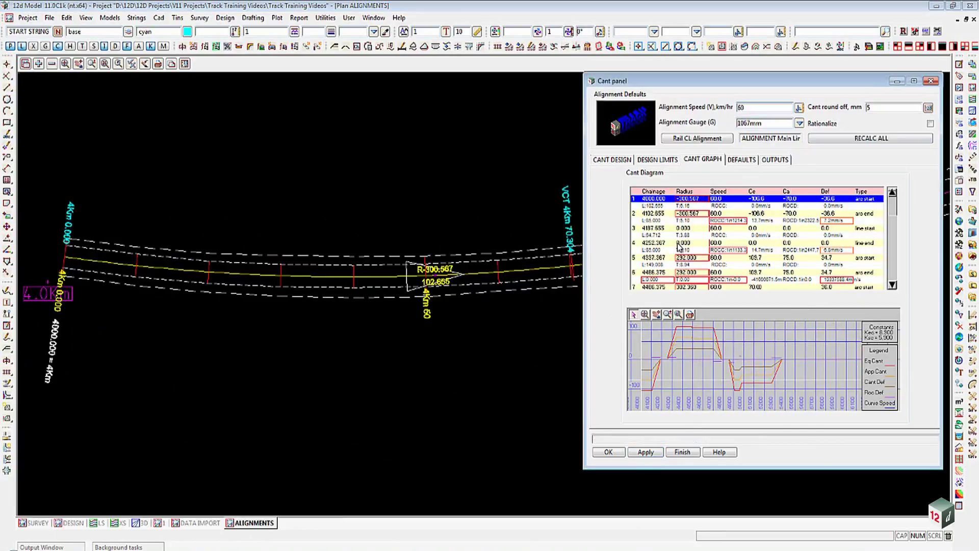
{"action": "left_click", "coordinate": [648, 200]}
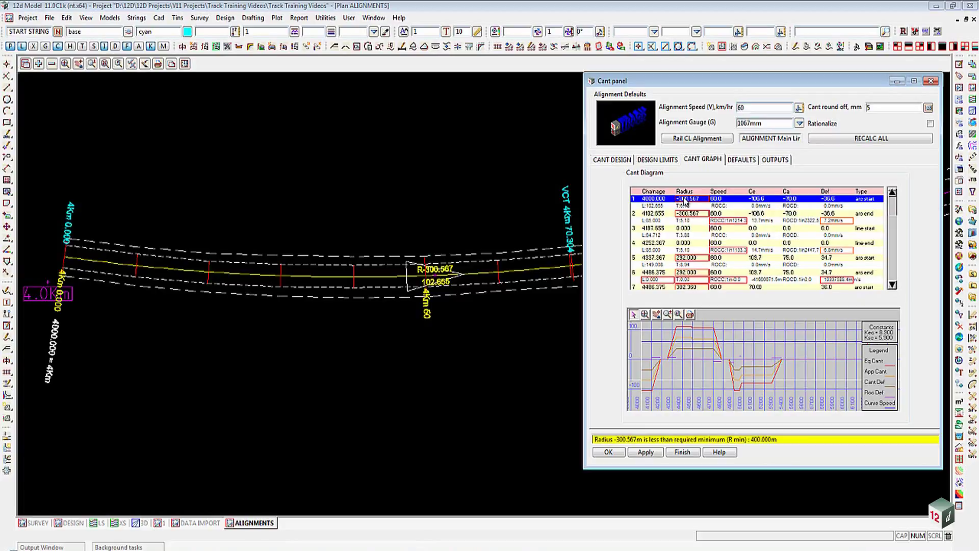
Step: Set the minimum radius design limit to 275 m and apply it
{"action": "left_click", "coordinate": [663, 160]}
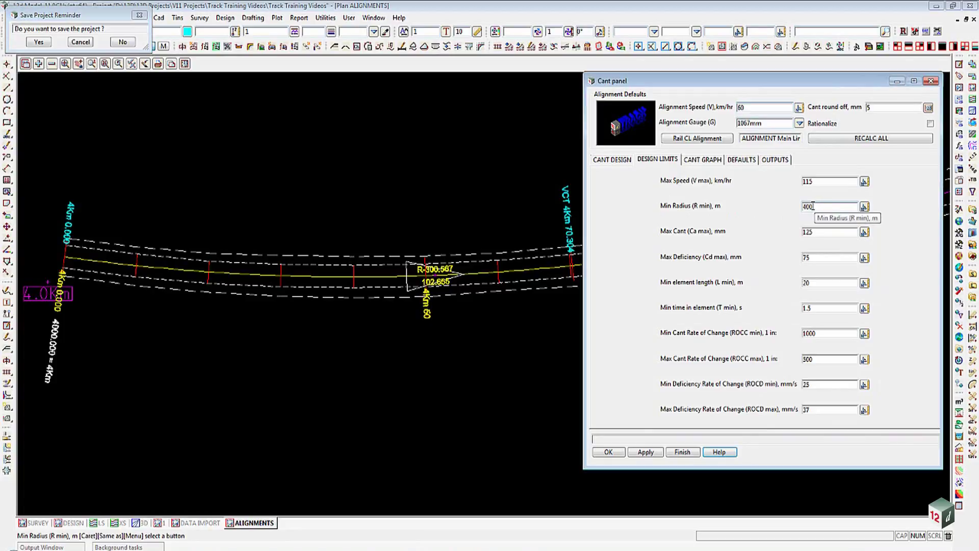
{"action": "left_click_drag", "start_coordinate": [813, 206], "coordinate": [797, 207]}
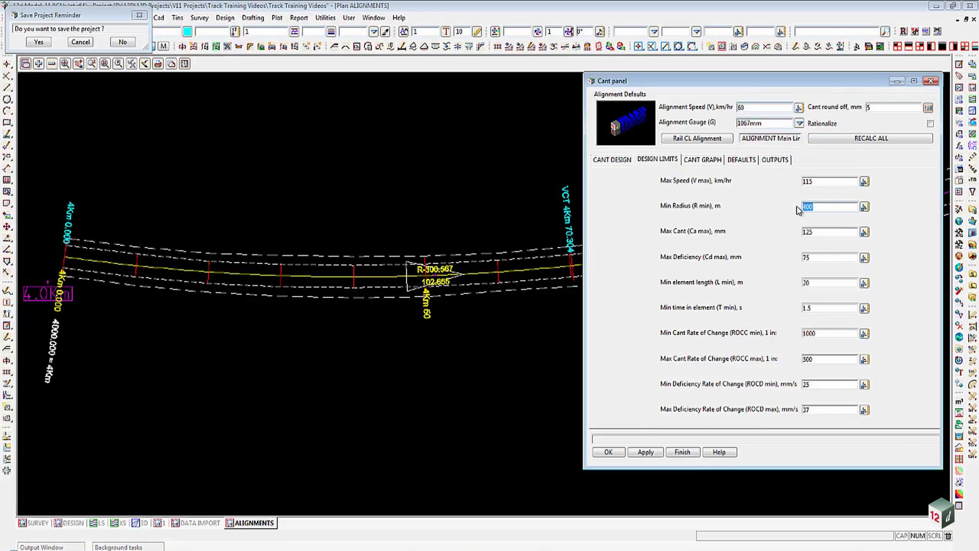
{"action": "type", "text": "275"}
{"action": "left_click", "coordinate": [646, 451]}
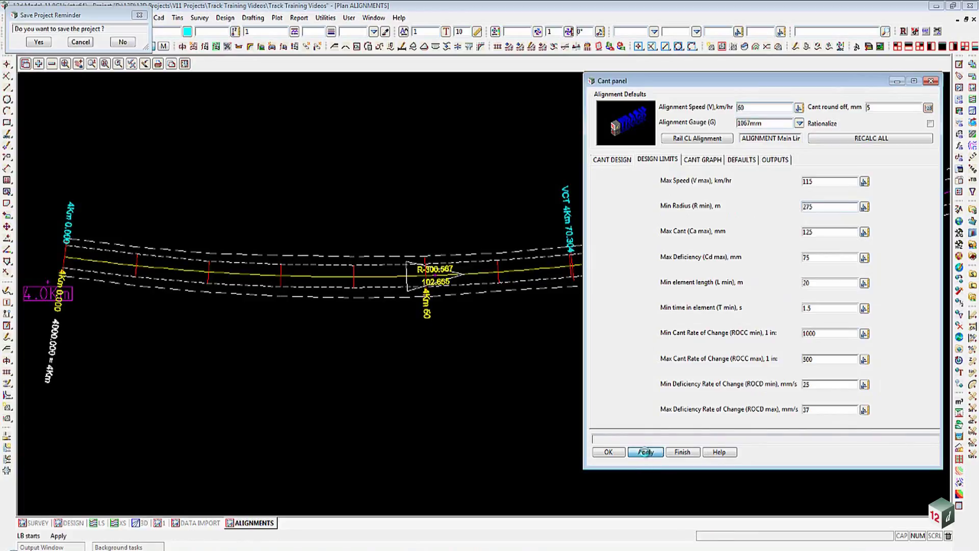
Step: Examine the flagged cant rates of change, element length, element time and deficiency rates in the cant diagram table
{"action": "left_click", "coordinate": [702, 160]}
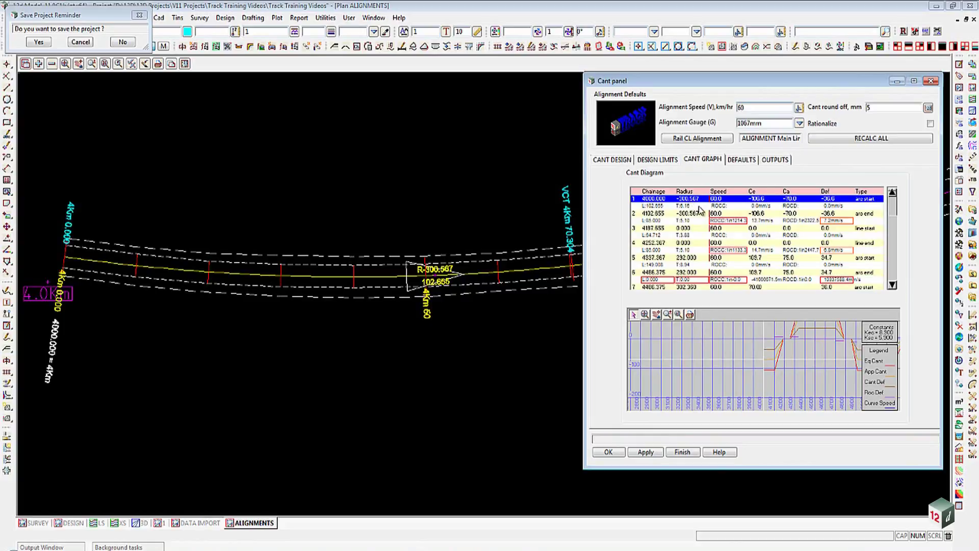
{"action": "mouse_move", "coordinate": [721, 224]}
{"action": "mouse_move", "coordinate": [661, 279]}
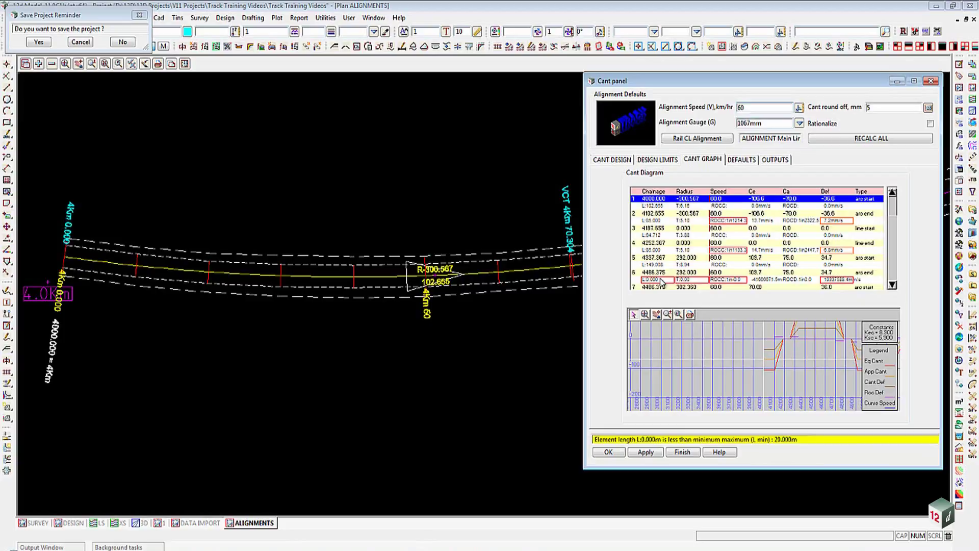
{"action": "mouse_move", "coordinate": [691, 283]}
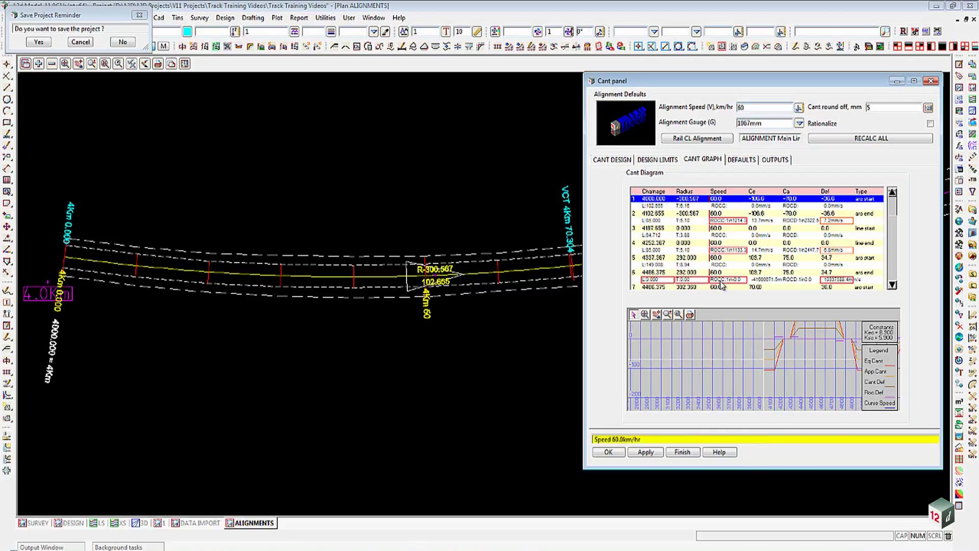
{"action": "mouse_move", "coordinate": [835, 223]}
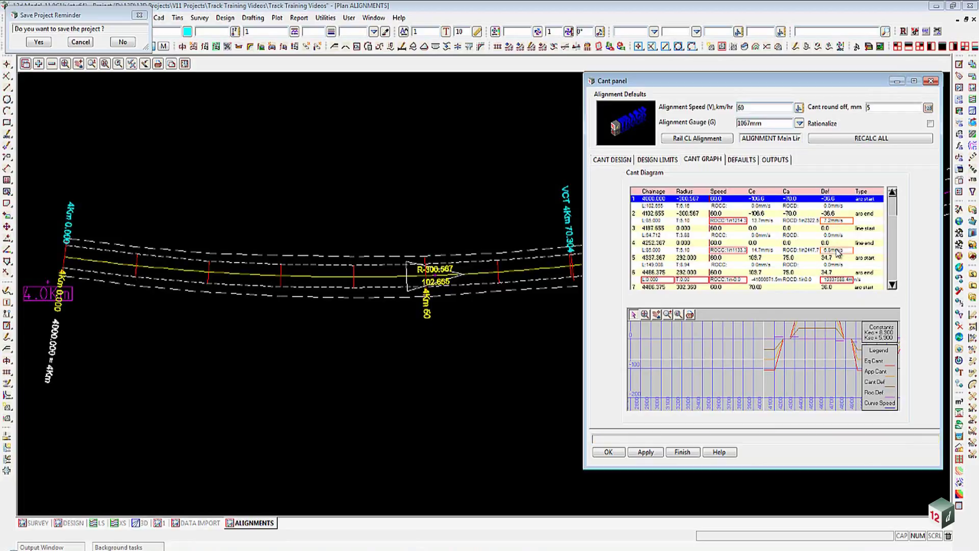
{"action": "mouse_move", "coordinate": [836, 251]}
Step: Set the speed to 50 km/hr between chainages 4000.000 and 4102.655, updating and recalculating the cant at the arc start
{"action": "left_click", "coordinate": [623, 160]}
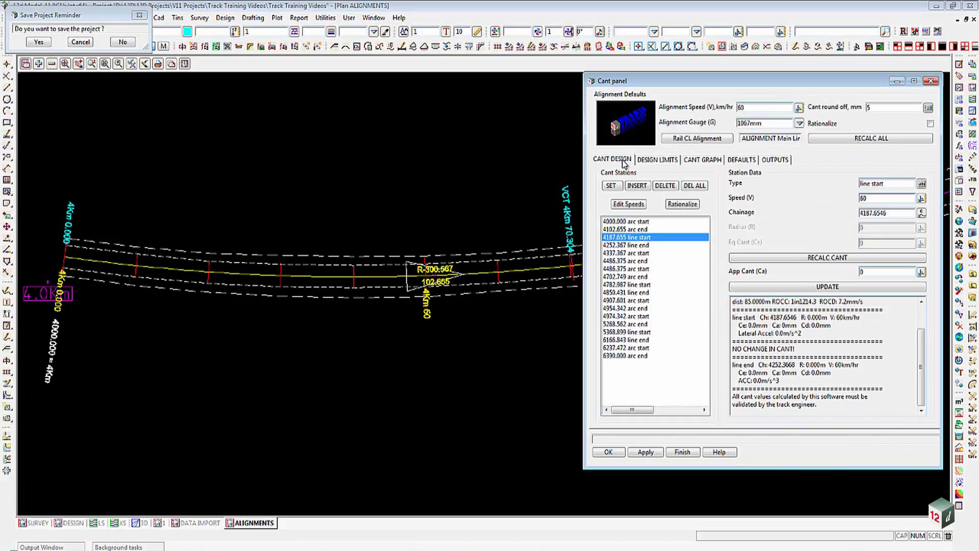
{"action": "left_click", "coordinate": [622, 222]}
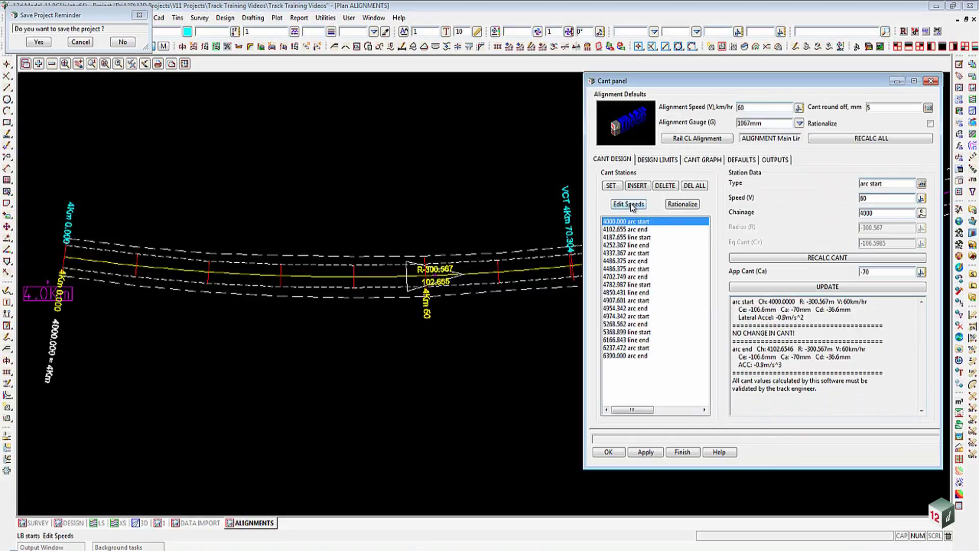
{"action": "left_click", "coordinate": [631, 205]}
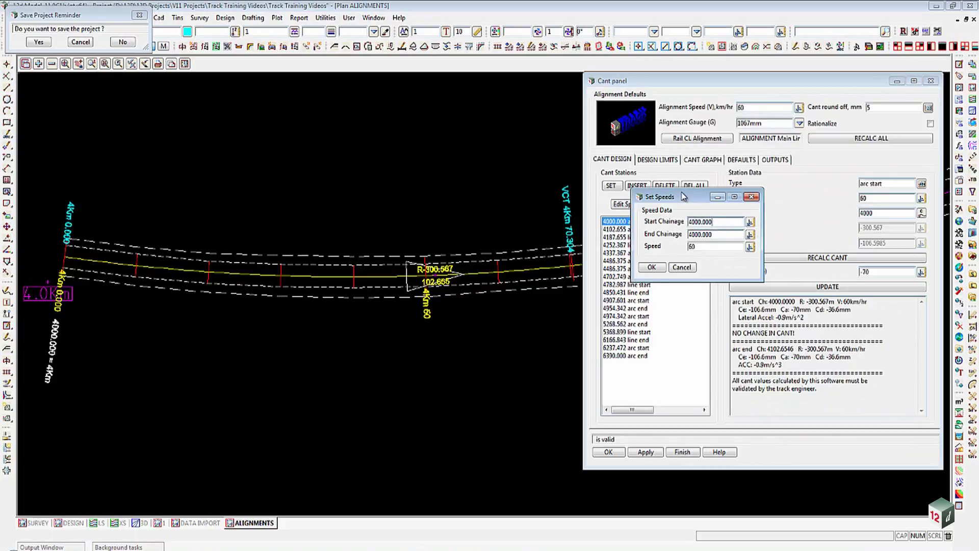
{"action": "left_click_drag", "start_coordinate": [683, 197], "coordinate": [746, 197]}
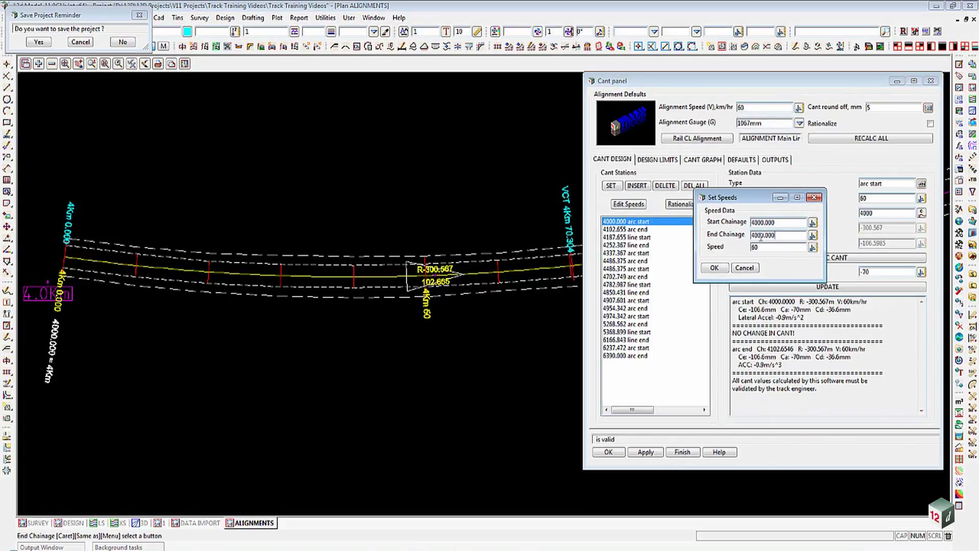
{"action": "left_click_drag", "start_coordinate": [777, 235], "coordinate": [747, 238]}
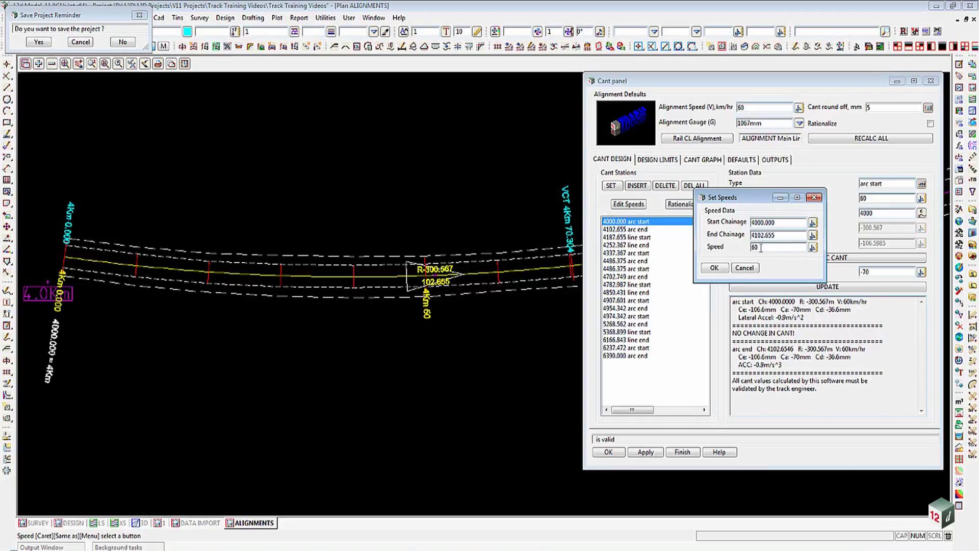
{"action": "left_click_drag", "start_coordinate": [762, 248], "coordinate": [746, 248]}
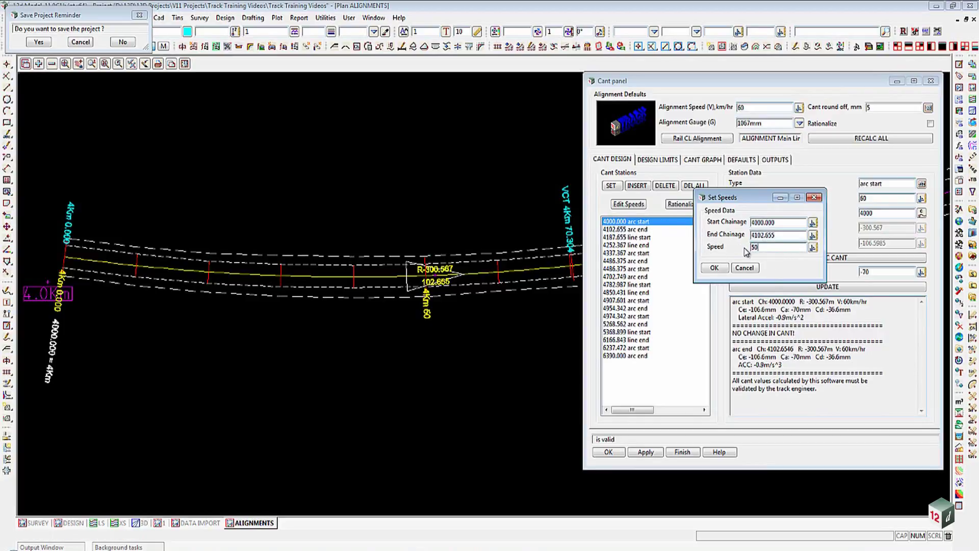
{"action": "left_click", "coordinate": [714, 268]}
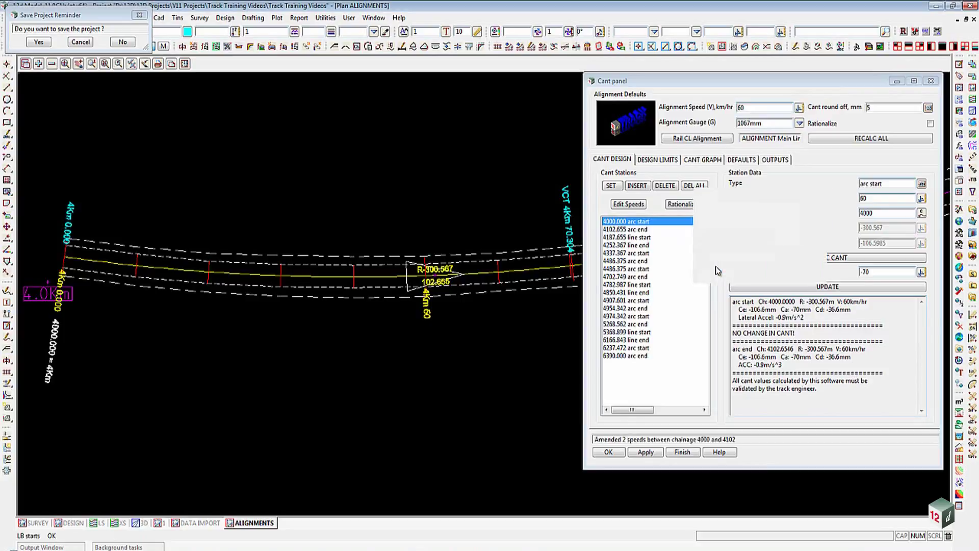
{"action": "left_click", "coordinate": [818, 288]}
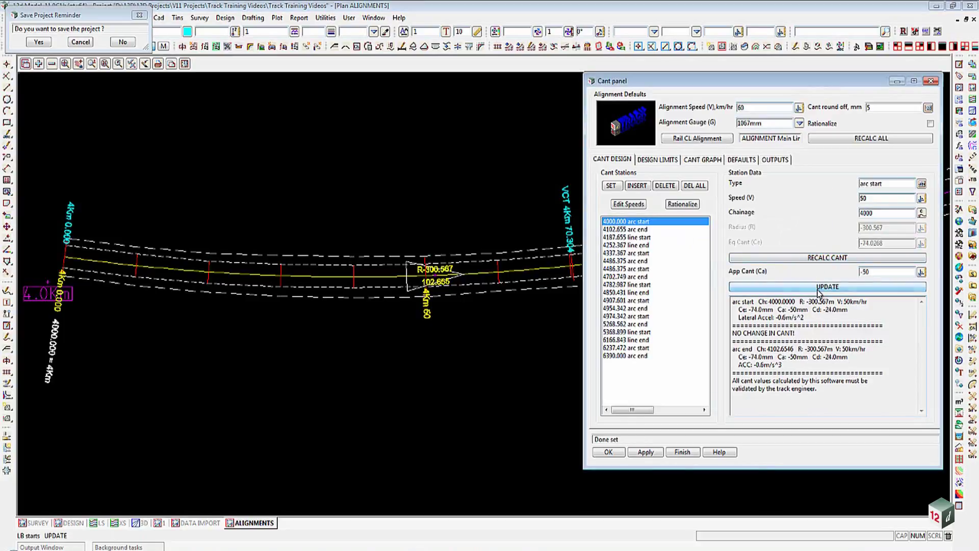
{"action": "left_click", "coordinate": [820, 260]}
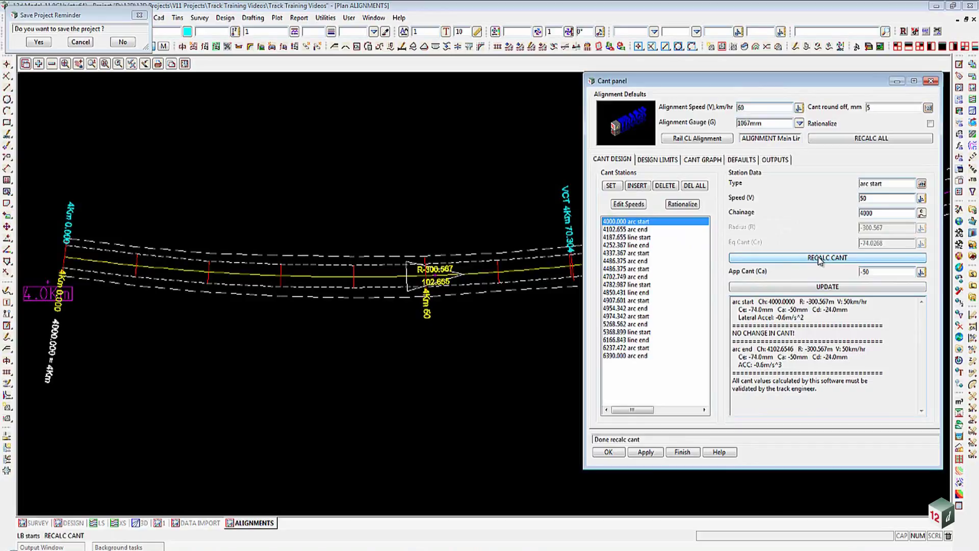
Step: Review the cant data at the 4102.655 arc end and 4187.655 line start, including the flagged cant rate of change between them
{"action": "left_click", "coordinate": [626, 230]}
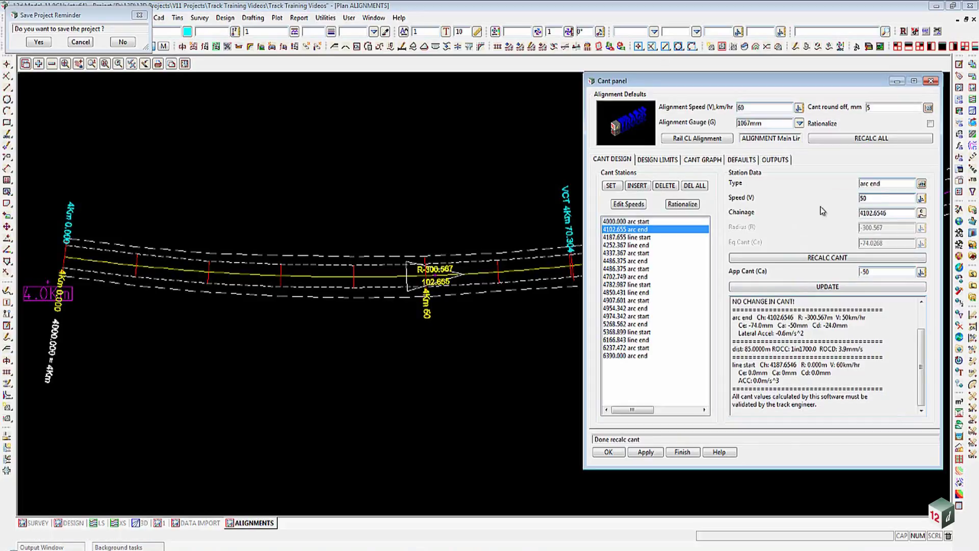
{"action": "left_click", "coordinate": [629, 238]}
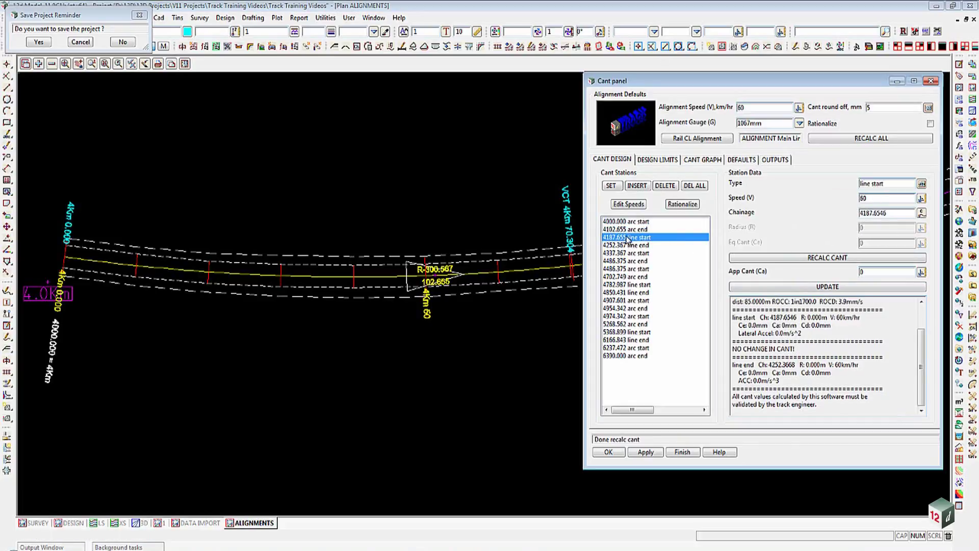
{"action": "left_click", "coordinate": [630, 229]}
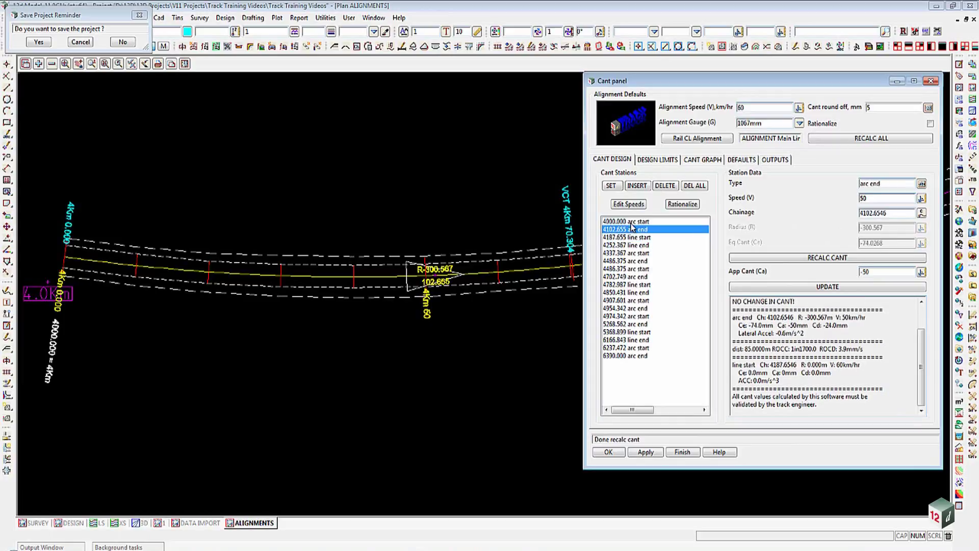
{"action": "left_click", "coordinate": [716, 161]}
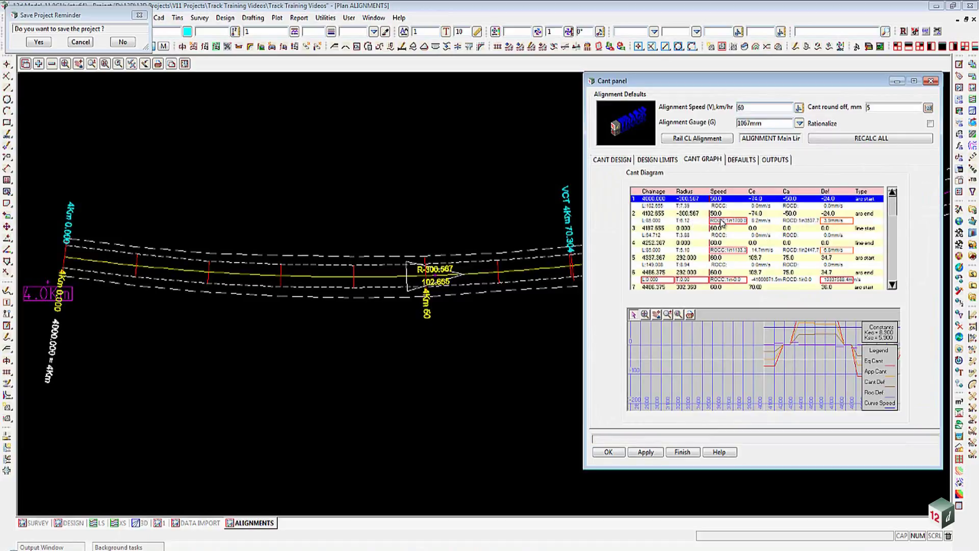
{"action": "mouse_move", "coordinate": [717, 225]}
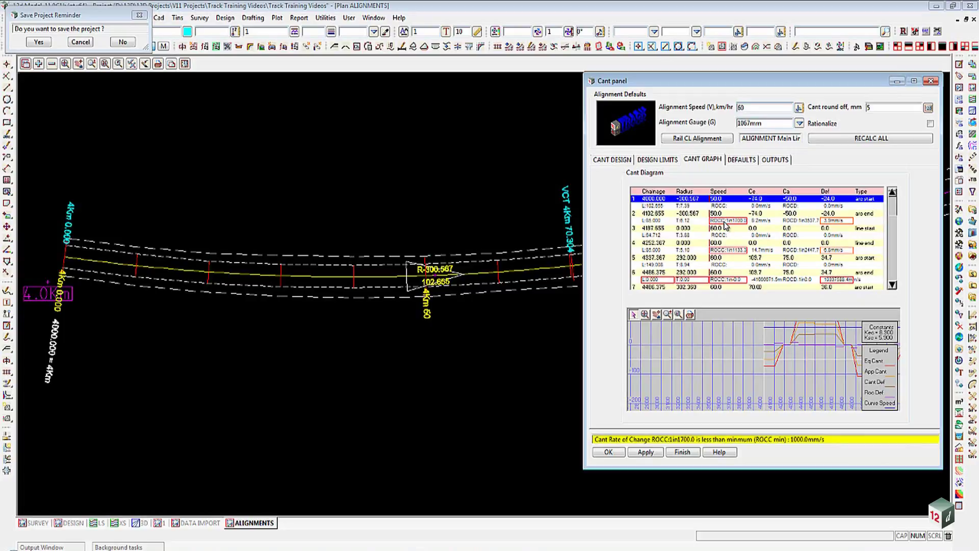
Step: Set the chainage of the arc end at 4964.342 to 4954.3415 and update the station
{"action": "left_click", "coordinate": [612, 160]}
{"action": "left_click", "coordinate": [642, 229]}
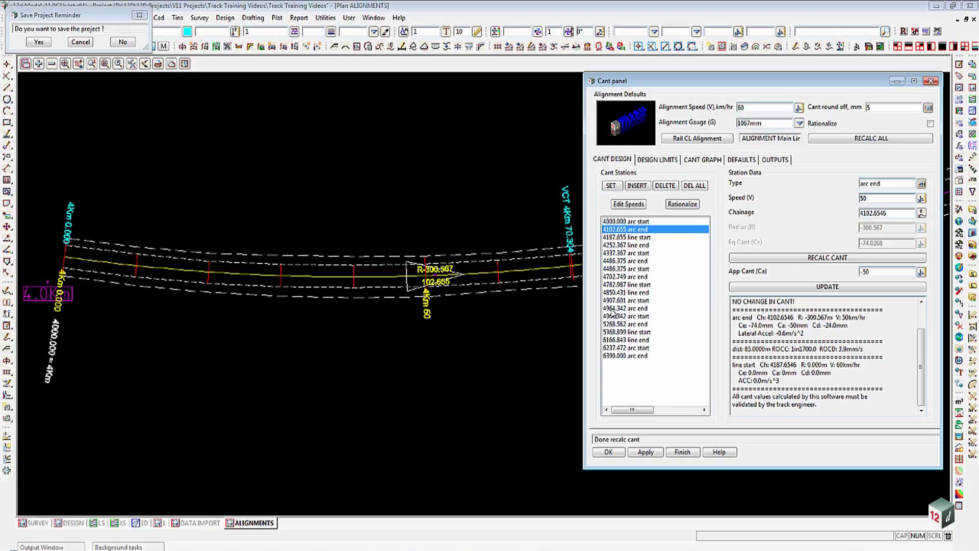
{"action": "left_click", "coordinate": [615, 309]}
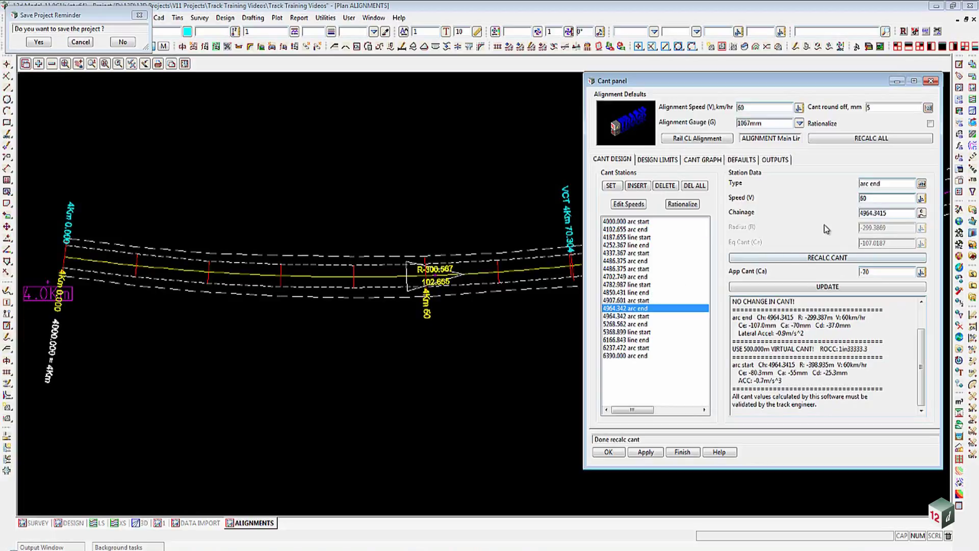
{"action": "left_click", "coordinate": [868, 213]}
{"action": "key", "text": "BackSpace"}
{"action": "type", "text": "5"}
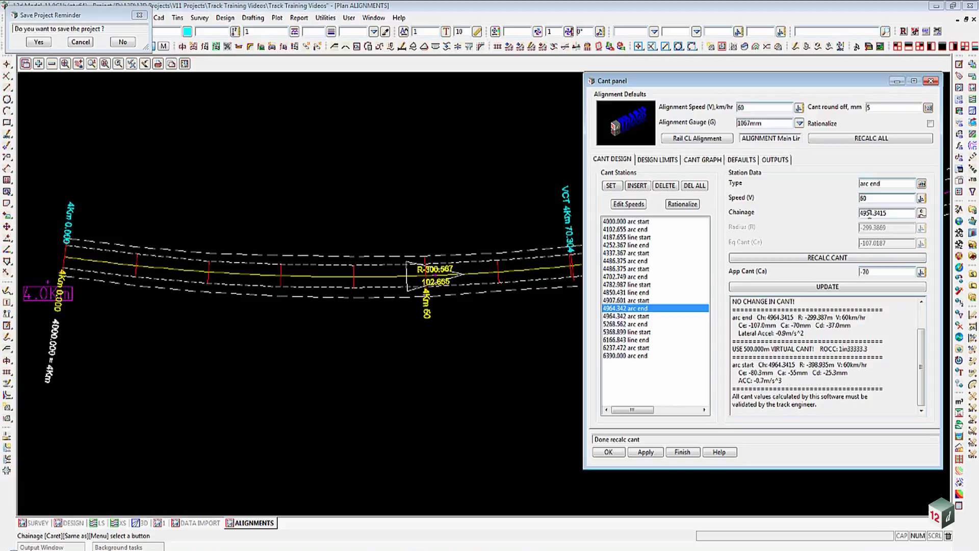
{"action": "left_click", "coordinate": [834, 287]}
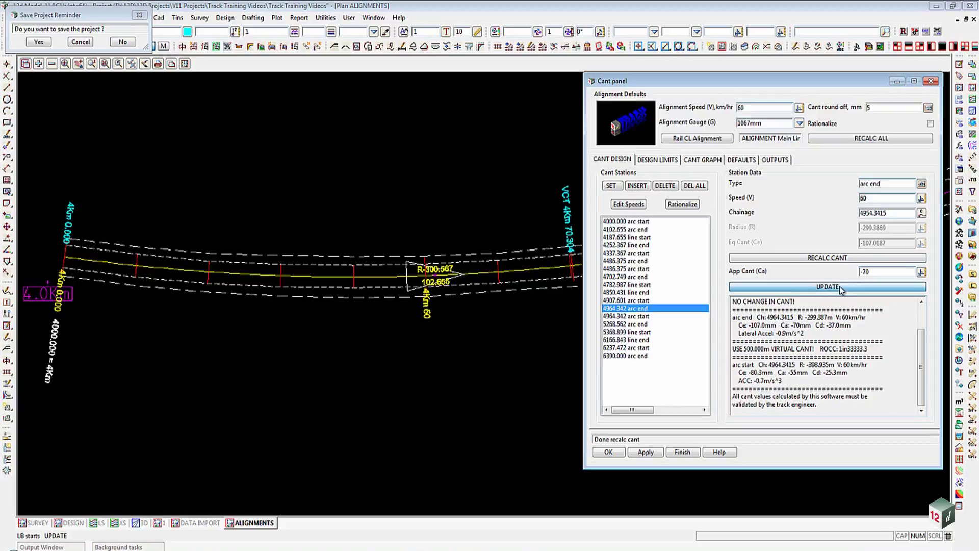
Step: Set the chainage of the arc start at 4964.342 to 4974.3415, update the station and recalculate the cant
{"action": "left_click", "coordinate": [616, 317]}
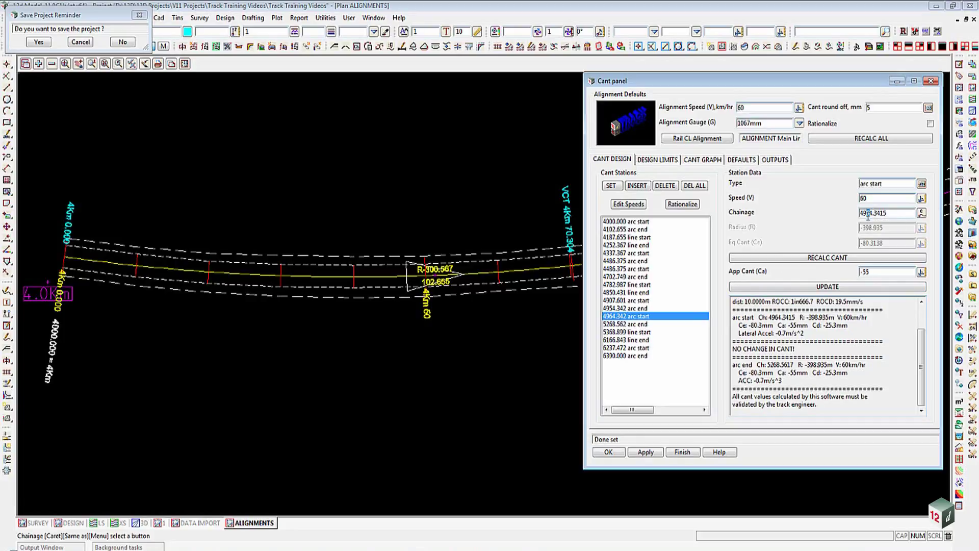
{"action": "left_click", "coordinate": [835, 286]}
{"action": "left_click", "coordinate": [838, 260]}
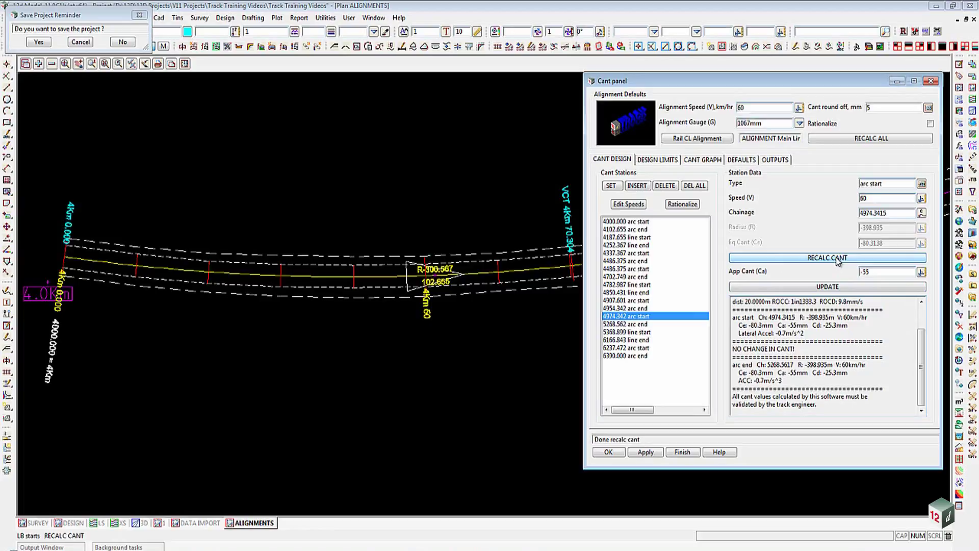
Step: Check the element length, time and cant rates of change between chainages 4954.342 and 4974.342 in the cant diagram
{"action": "left_click", "coordinate": [705, 160]}
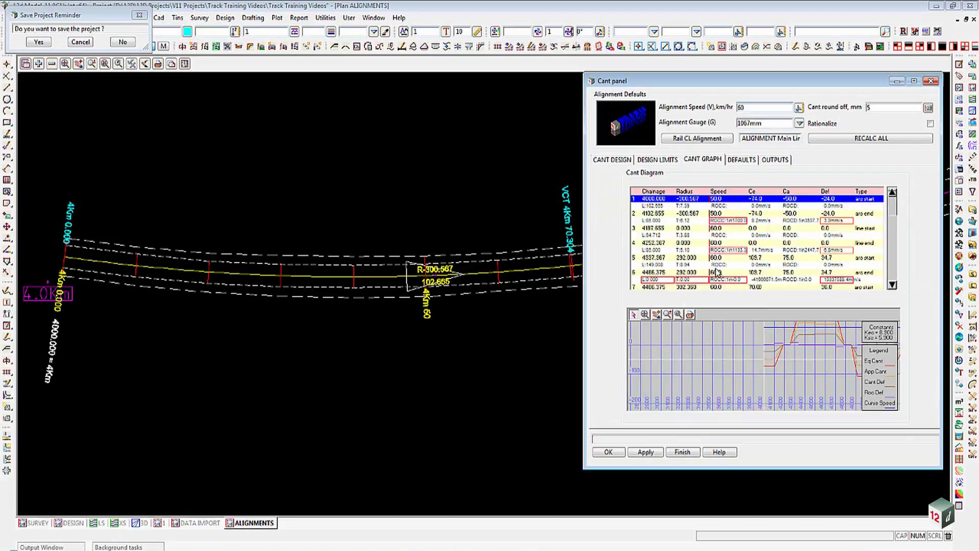
{"action": "scroll", "coordinate": [895, 276], "scroll_direction": "down", "scroll_amount": 5}
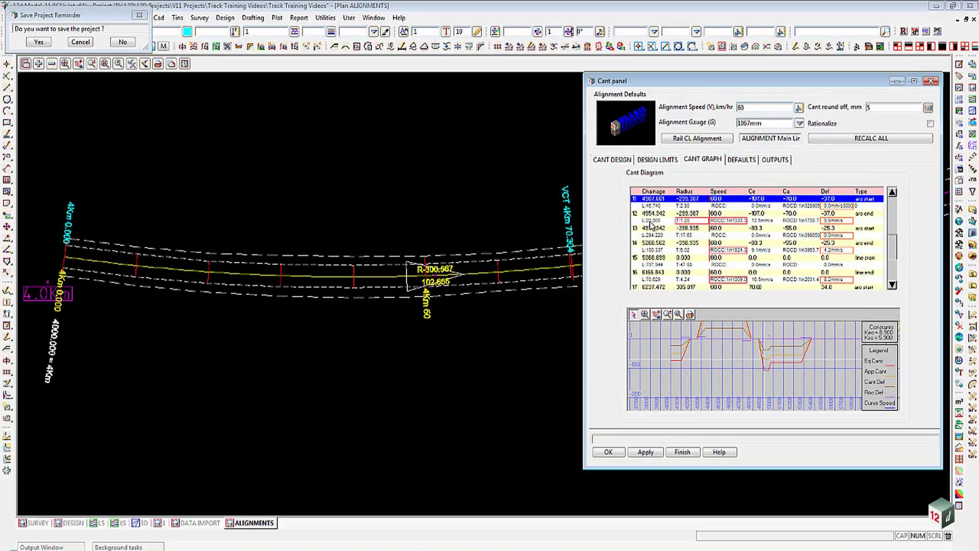
{"action": "mouse_move", "coordinate": [650, 223]}
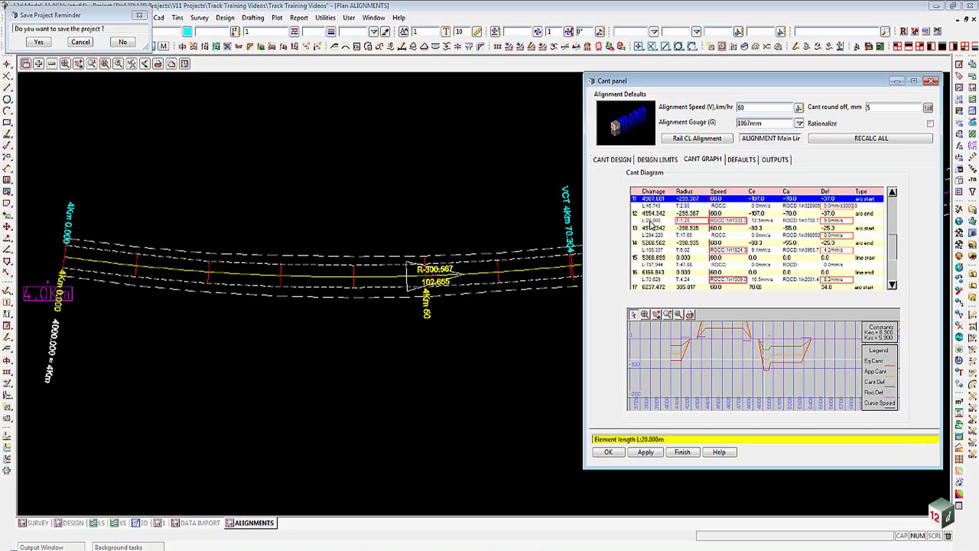
{"action": "left_click", "coordinate": [614, 160]}
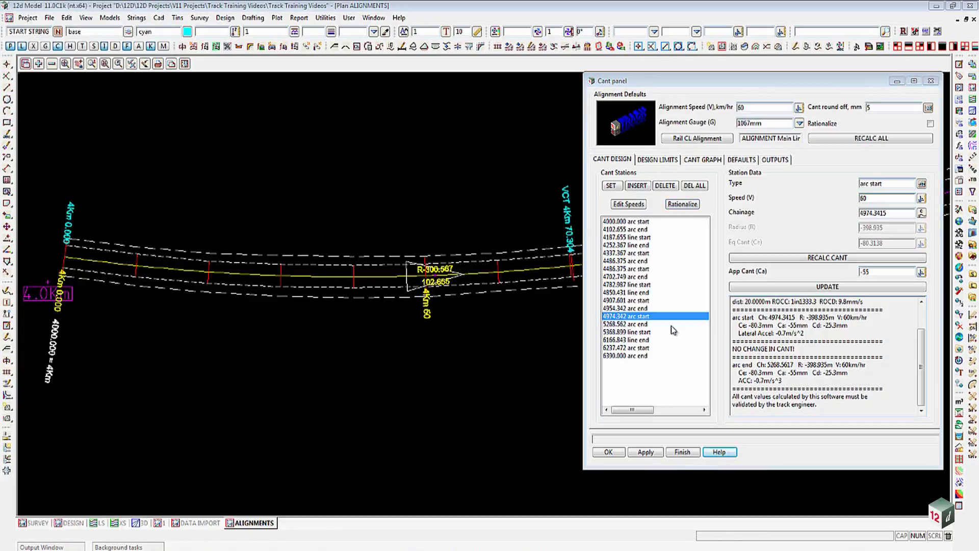
Step: Try to write the stationing report with vertical alignment chainages at a stationing interval of 10, saving the amended data
{"action": "left_click", "coordinate": [773, 160]}
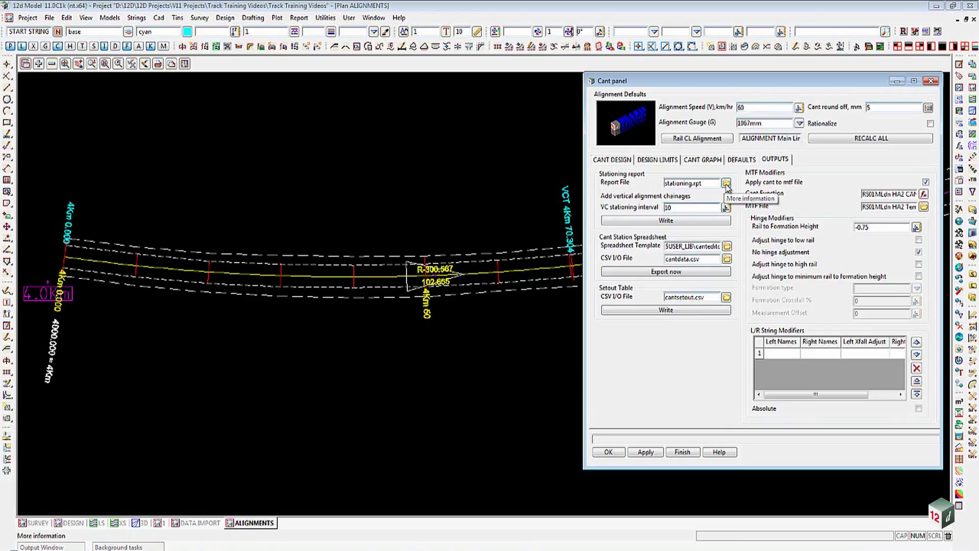
{"action": "left_click", "coordinate": [665, 223]}
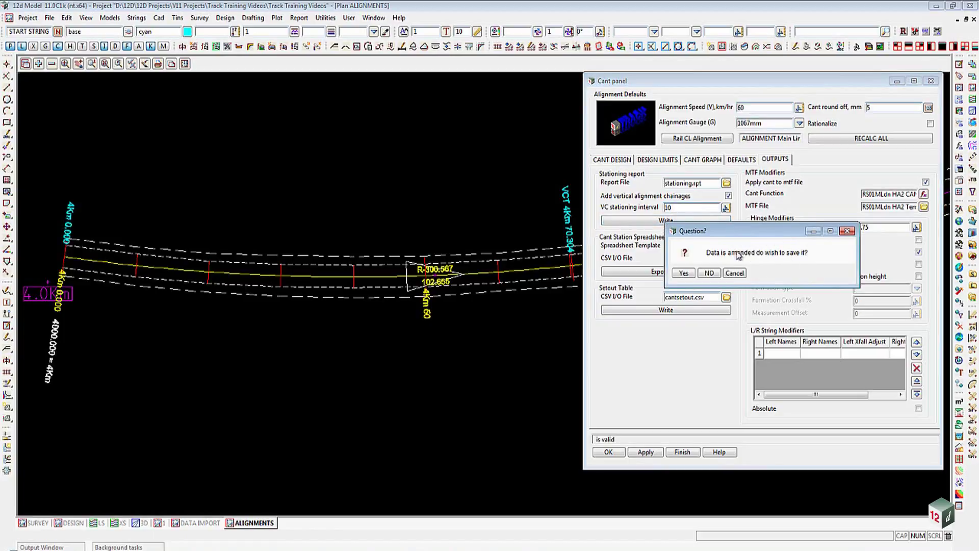
{"action": "left_click", "coordinate": [684, 273]}
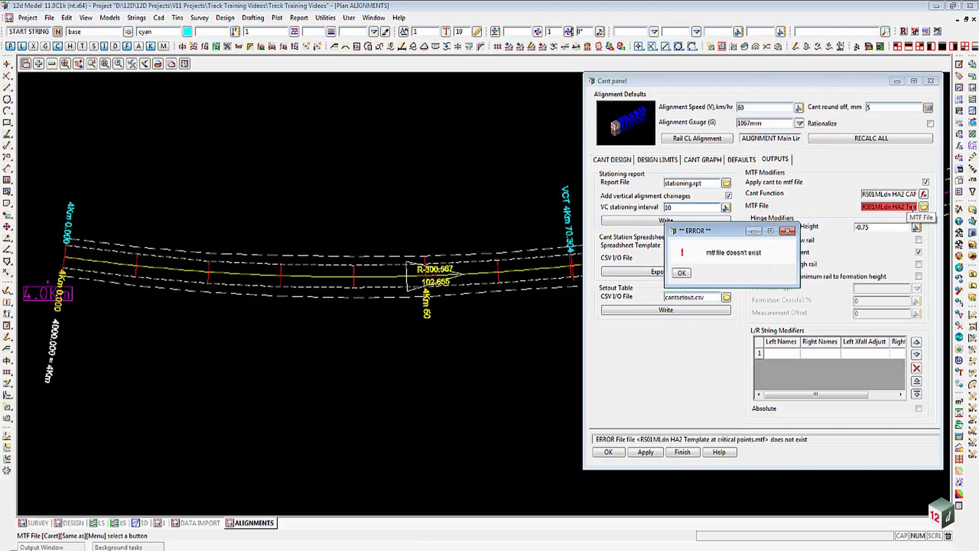
{"action": "left_click", "coordinate": [787, 230]}
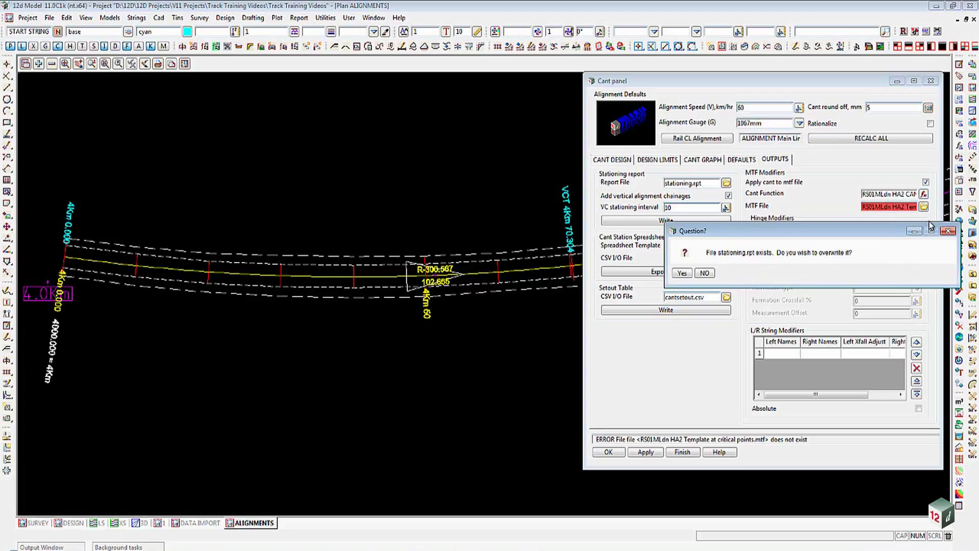
{"action": "left_click", "coordinate": [948, 230]}
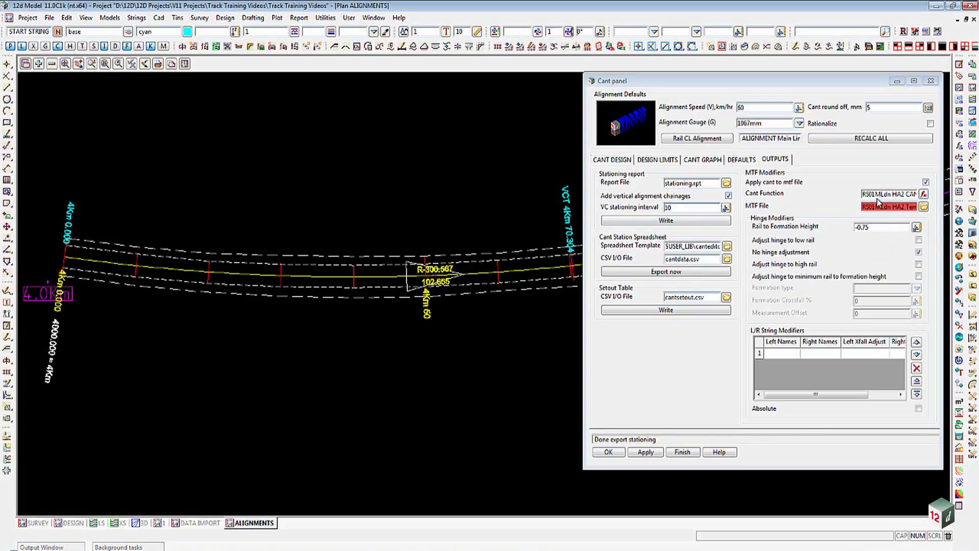
Step: Turn off applying cant to the MTF file and write the stationing report, saving the amended data and overwriting stationing.rpt
{"action": "left_click", "coordinate": [925, 182]}
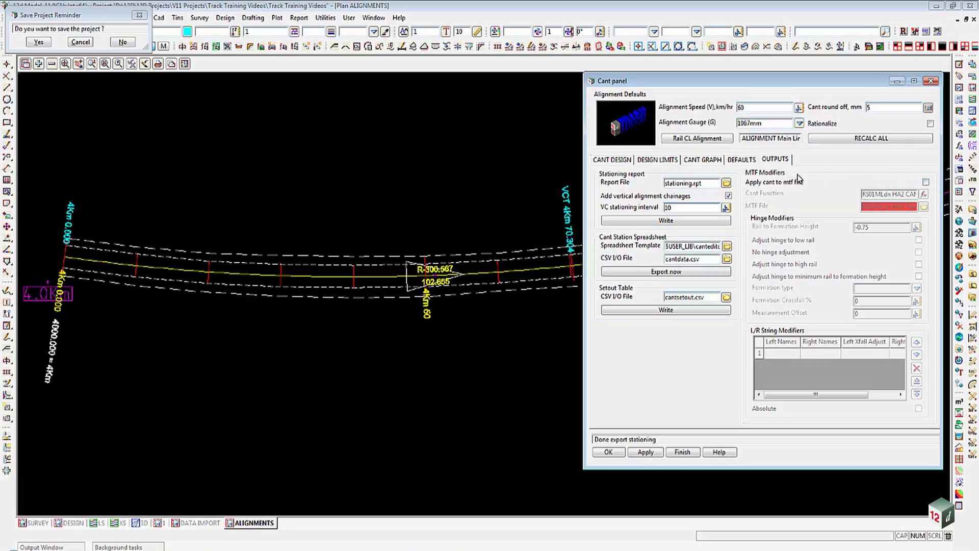
{"action": "left_click", "coordinate": [699, 221]}
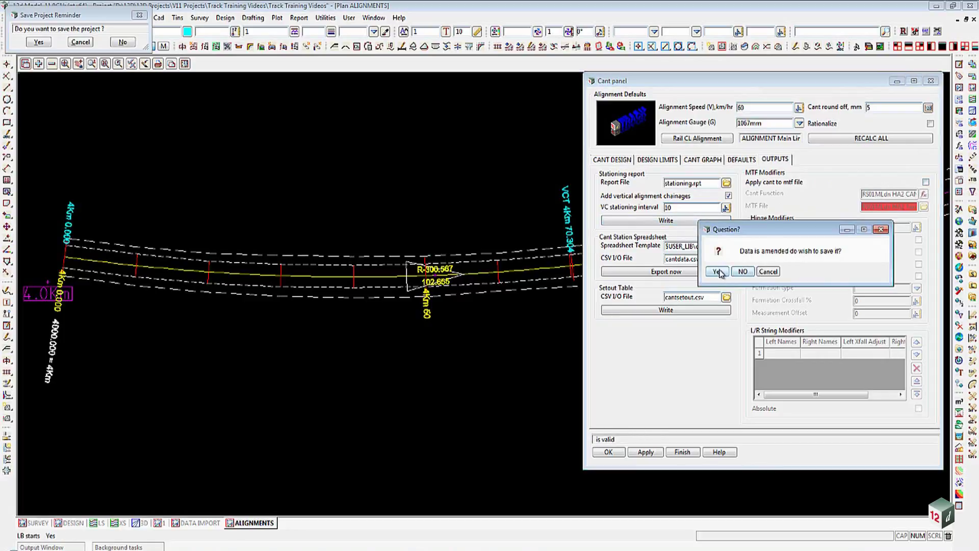
{"action": "left_click", "coordinate": [717, 272]}
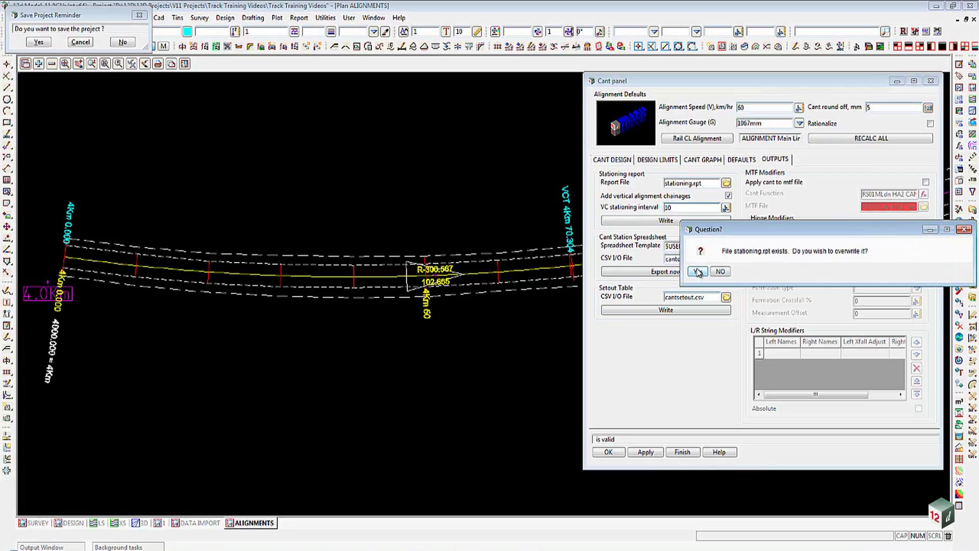
{"action": "left_click", "coordinate": [698, 272]}
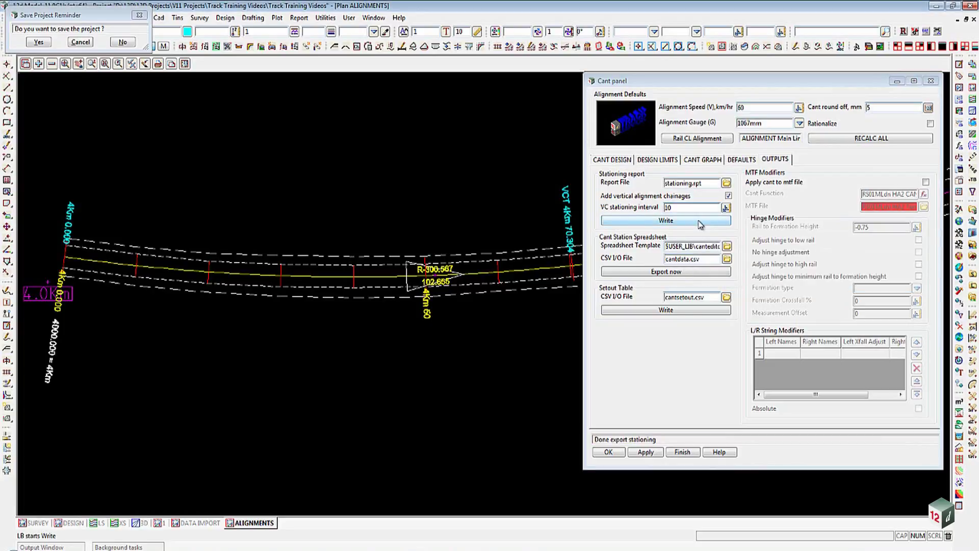
Step: Open the stationing.rpt report and review its chainage, radius, level, speed and cant columns
{"action": "left_click", "coordinate": [726, 182]}
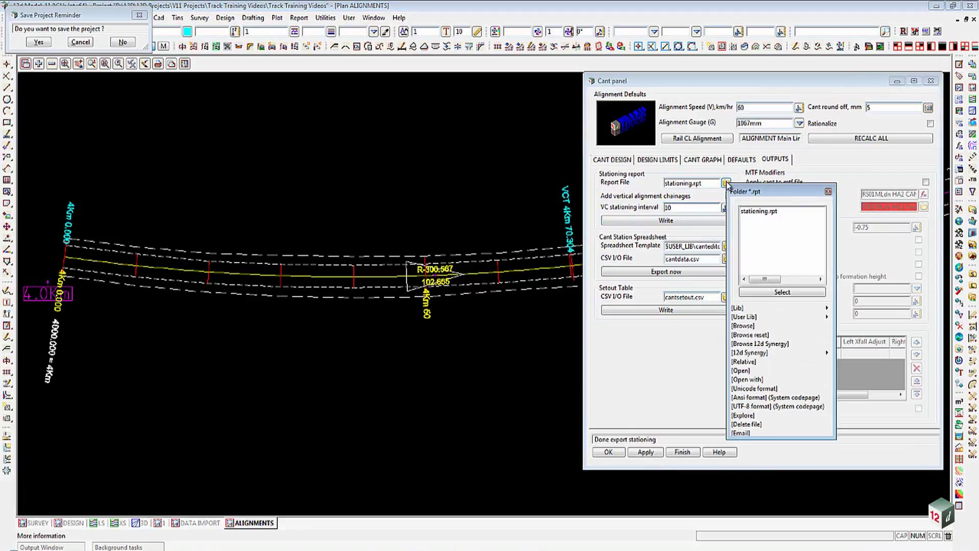
{"action": "left_click", "coordinate": [742, 371]}
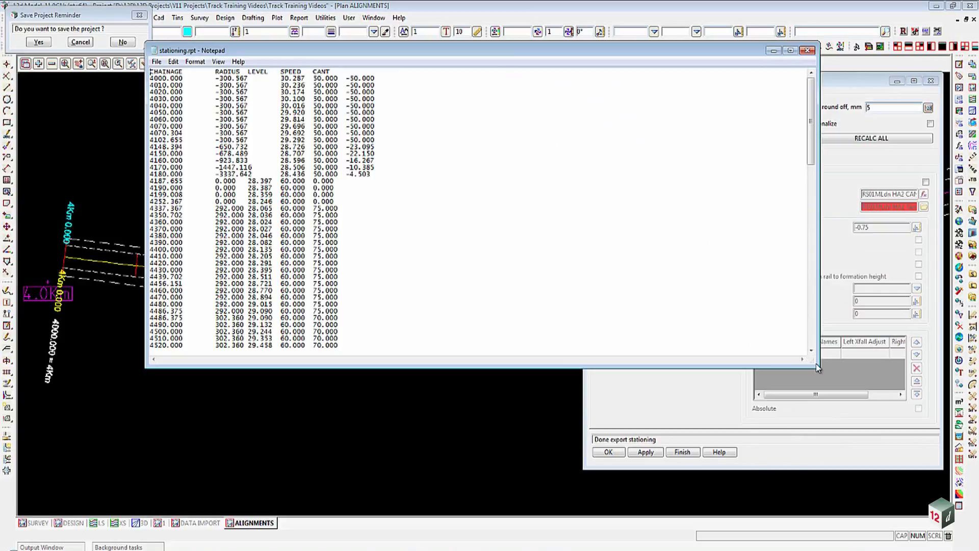
{"action": "left_click_drag", "start_coordinate": [817, 368], "coordinate": [737, 495]}
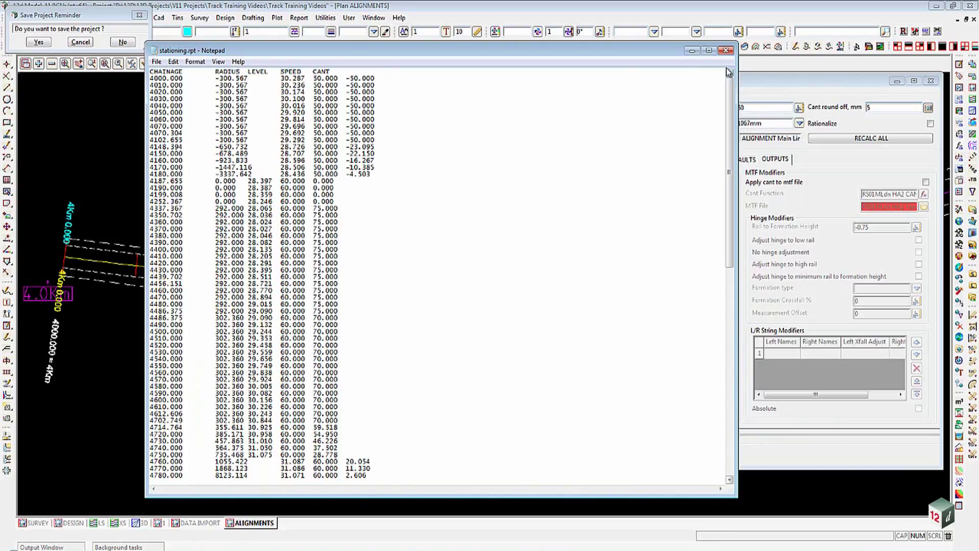
{"action": "left_click", "coordinate": [726, 50]}
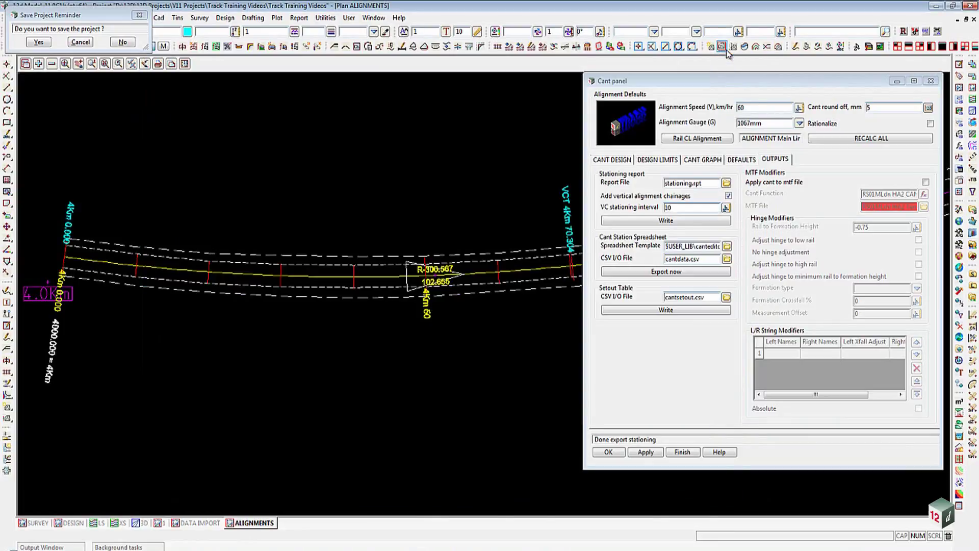
Step: Choose canteditor.xls from the library as the cant station spreadsheet template
{"action": "left_click", "coordinate": [726, 247]}
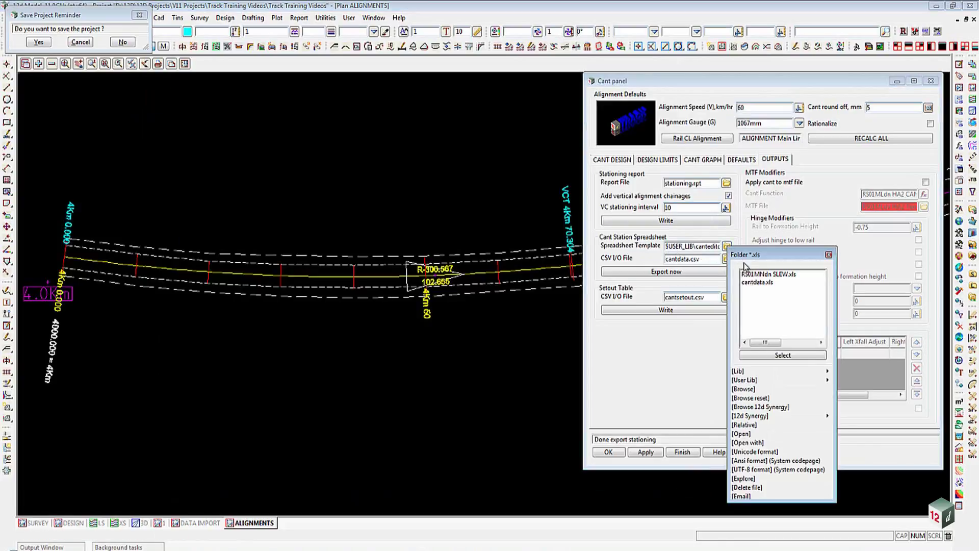
{"action": "mouse_move", "coordinate": [821, 374]}
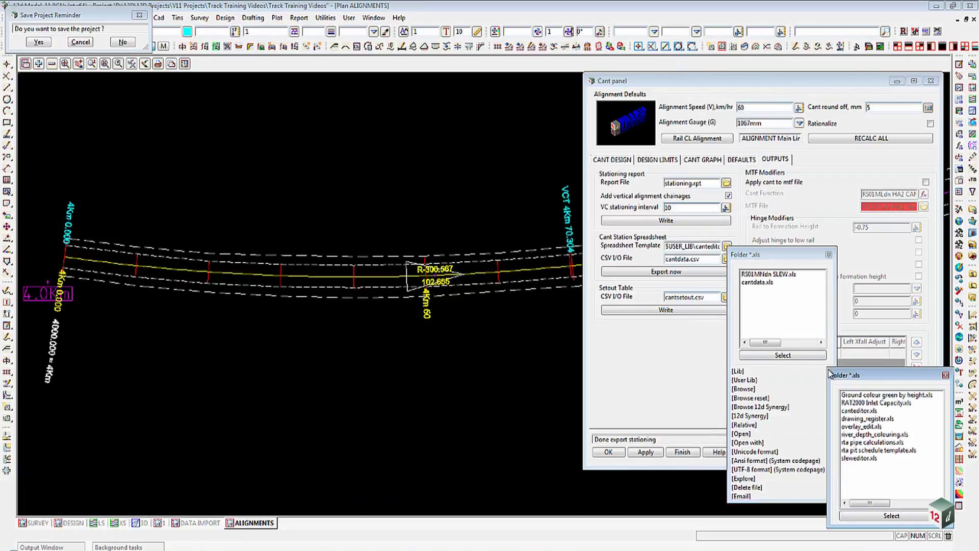
{"action": "left_click", "coordinate": [859, 411]}
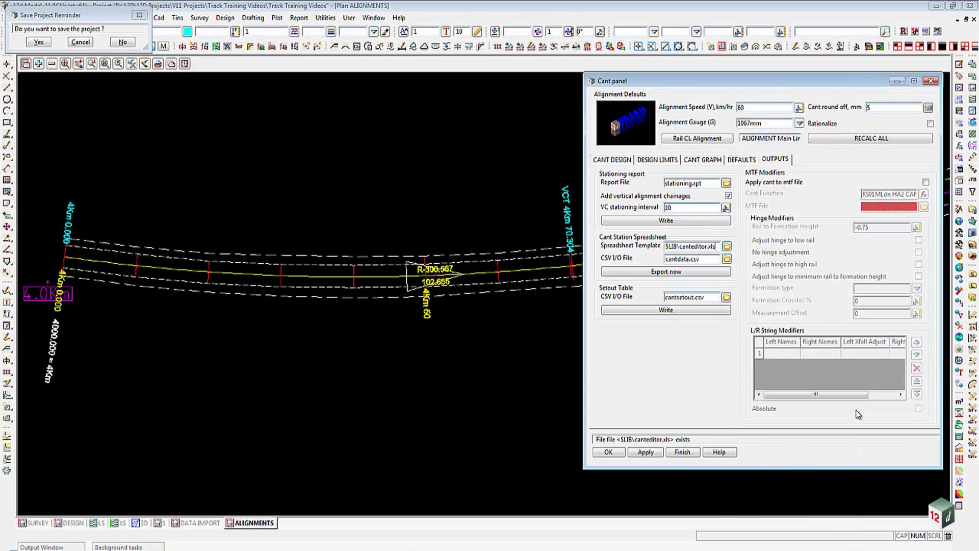
Step: Export the cant station spreadsheet, saving the amended data and overwriting both cantdata.csv and cantdata.xls
{"action": "left_click", "coordinate": [670, 273]}
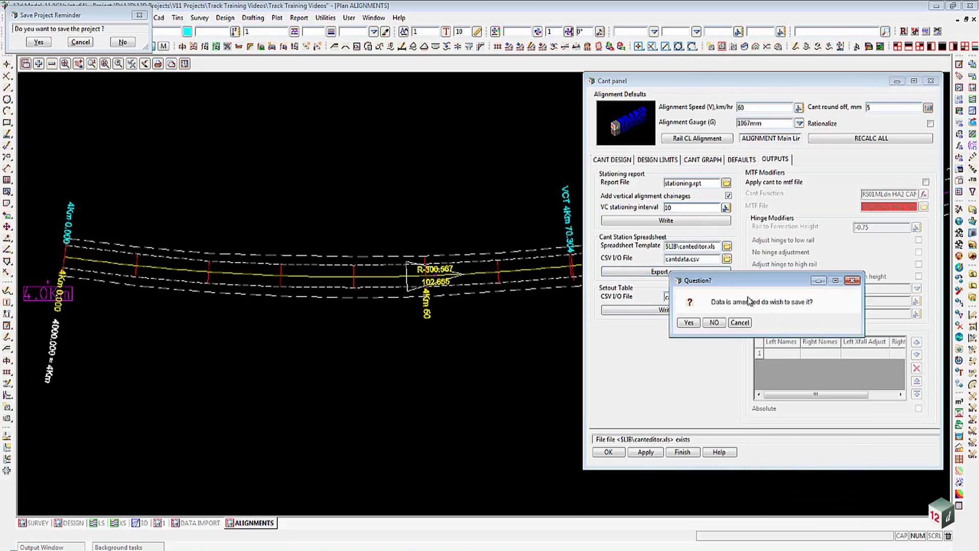
{"action": "left_click", "coordinate": [689, 322]}
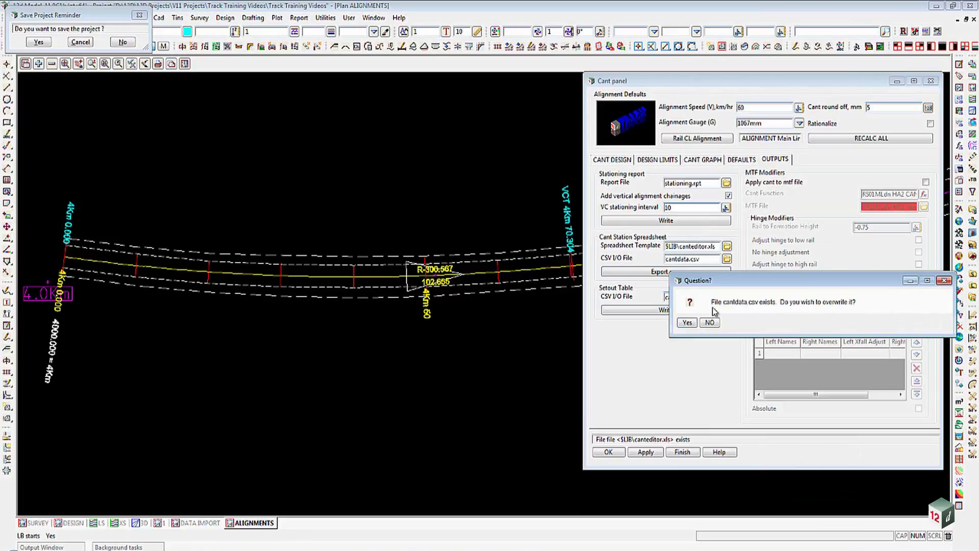
{"action": "left_click", "coordinate": [687, 322]}
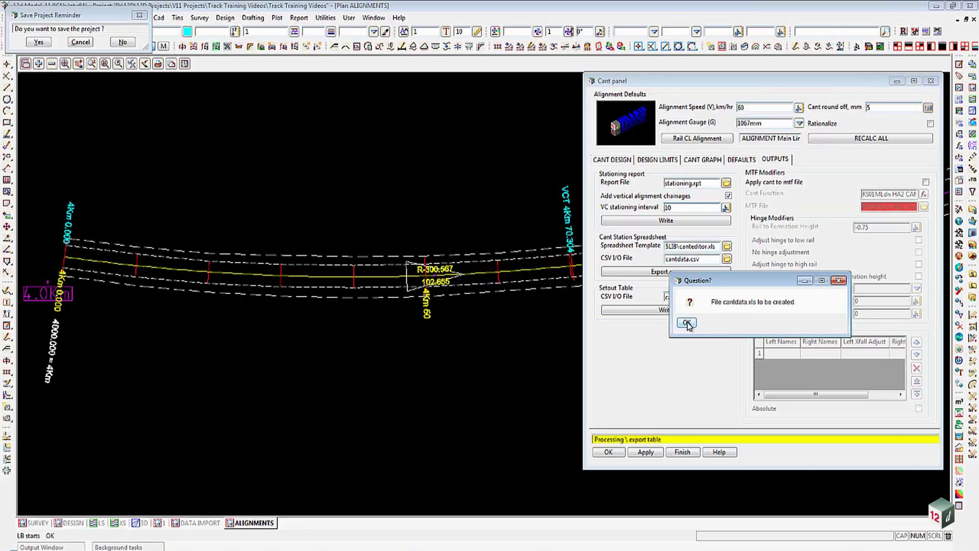
{"action": "left_click", "coordinate": [686, 322]}
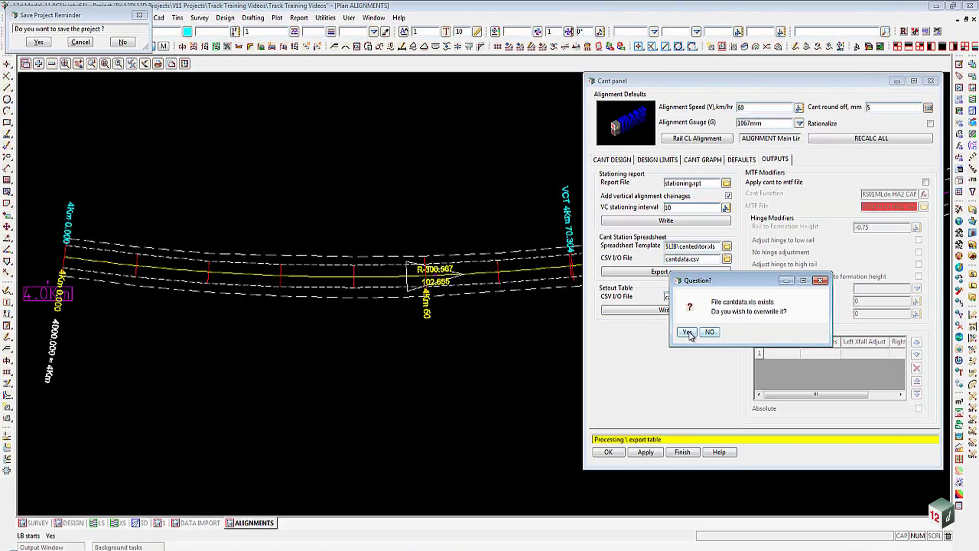
{"action": "left_click", "coordinate": [688, 333]}
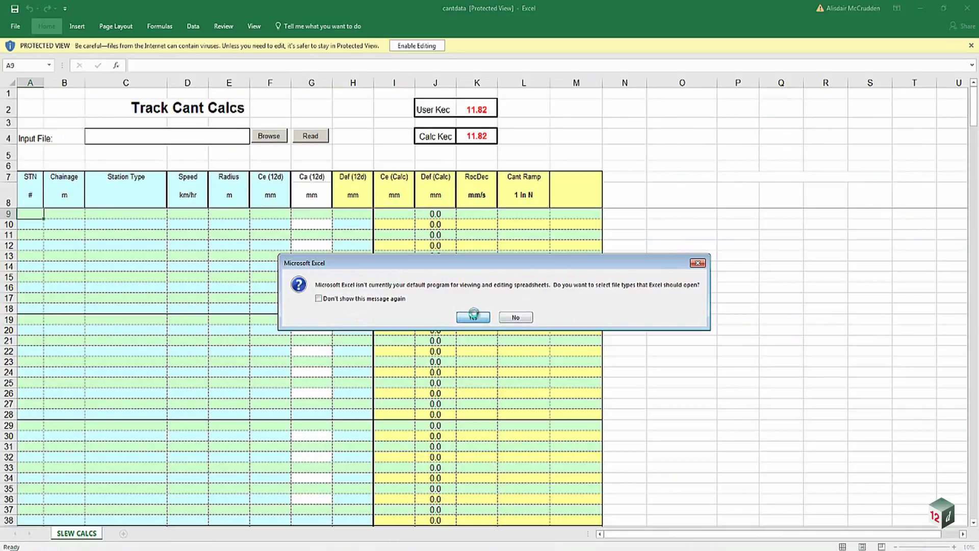
Step: In Excel, enable editing of the cantdata workbook and read the cantdata CSV file into the Track Cant Calcs sheet
{"action": "left_click", "coordinate": [471, 315]}
{"action": "left_click", "coordinate": [433, 46]}
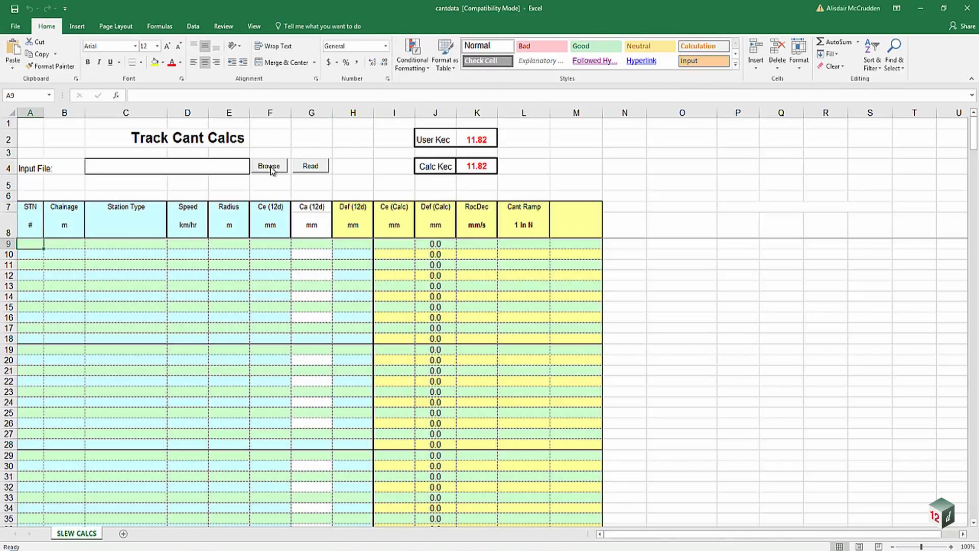
{"action": "left_click", "coordinate": [270, 167]}
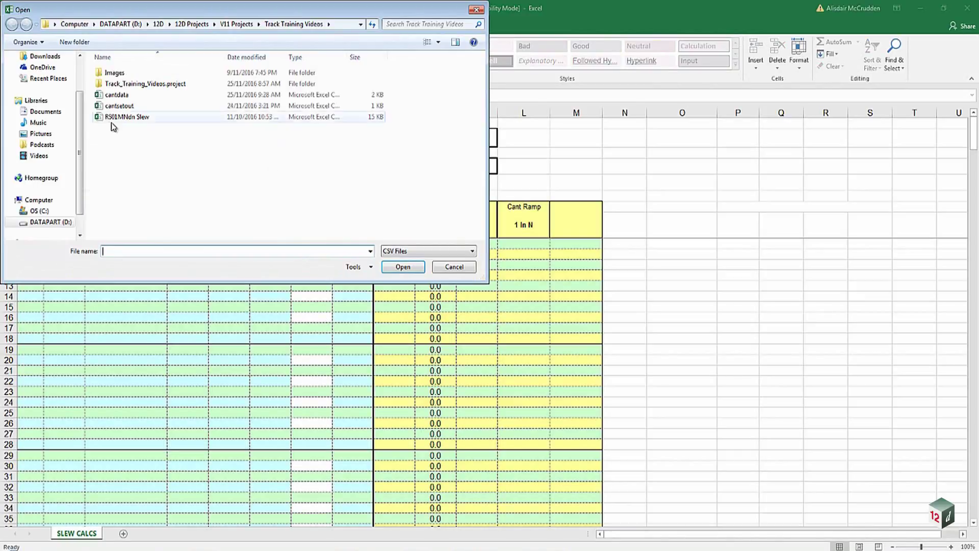
{"action": "double_click", "coordinate": [108, 96]}
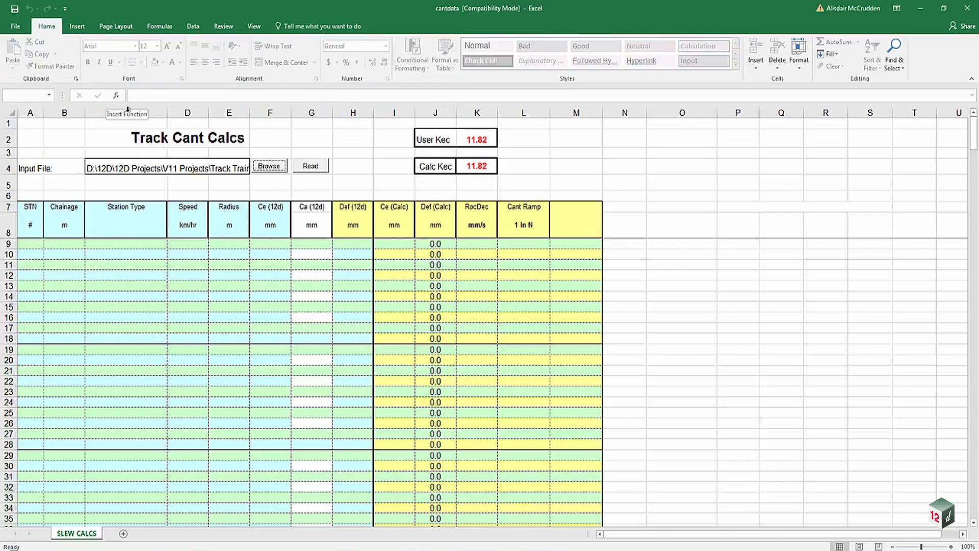
{"action": "left_click", "coordinate": [315, 169]}
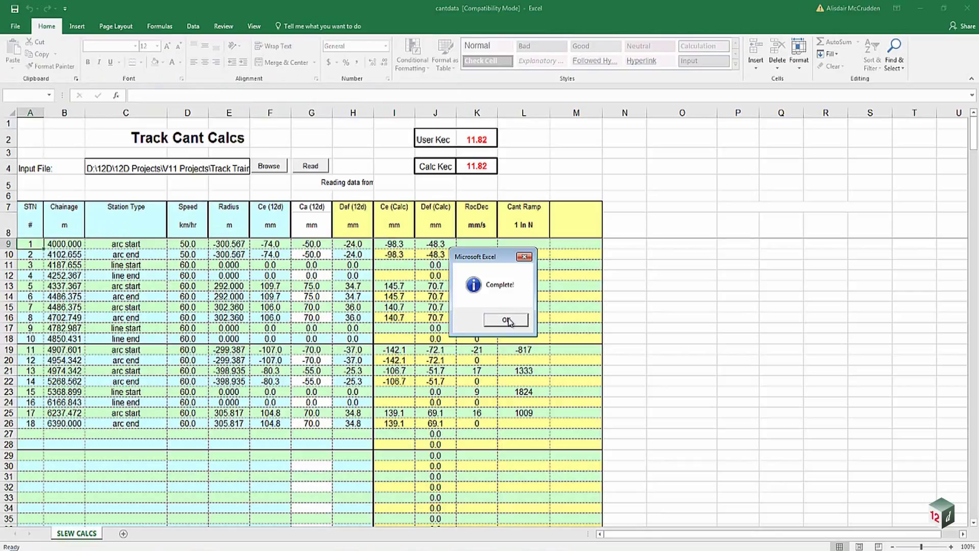
{"action": "left_click", "coordinate": [506, 320]}
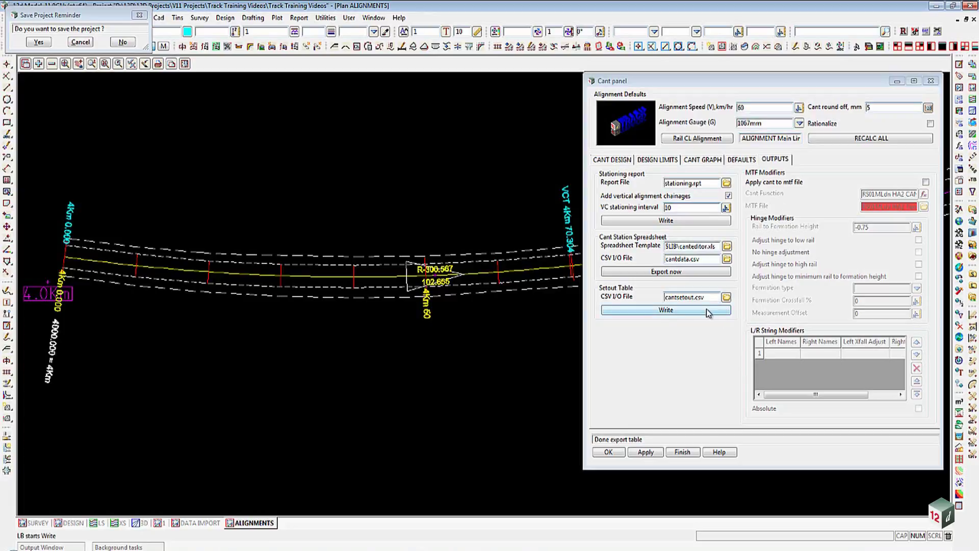
Step: In 12d Model, write the cant setout table, saving the amended data and overwriting cantsetout.csv
{"action": "left_click", "coordinate": [706, 310]}
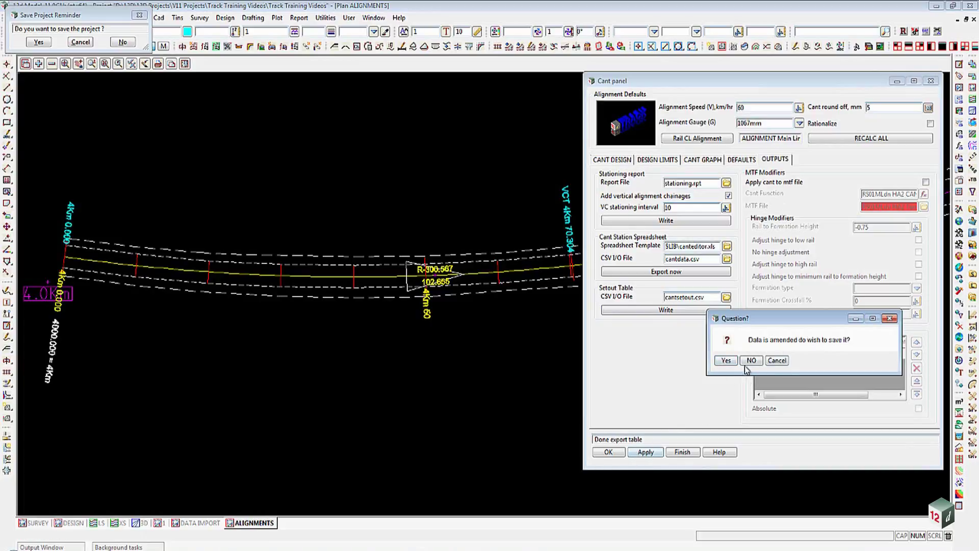
{"action": "left_click", "coordinate": [726, 360]}
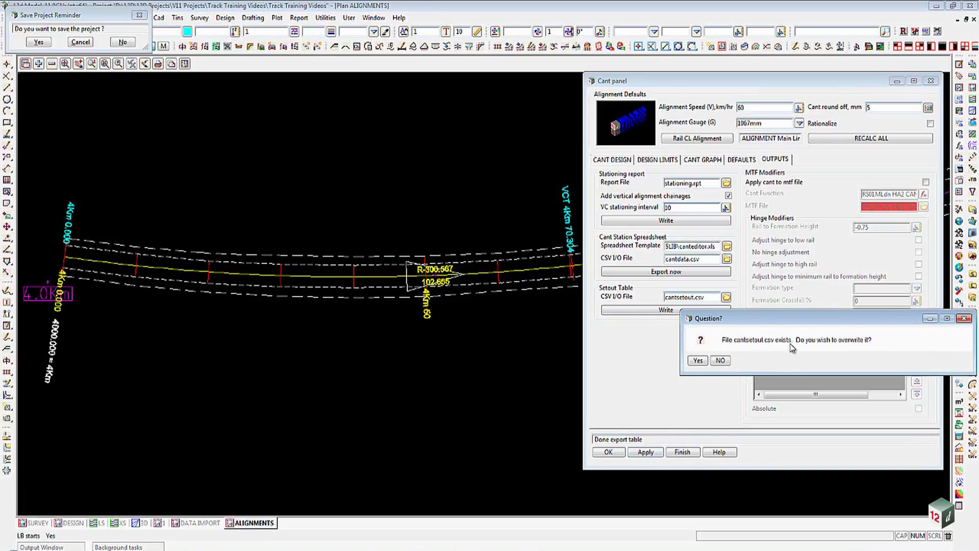
{"action": "left_click", "coordinate": [698, 360]}
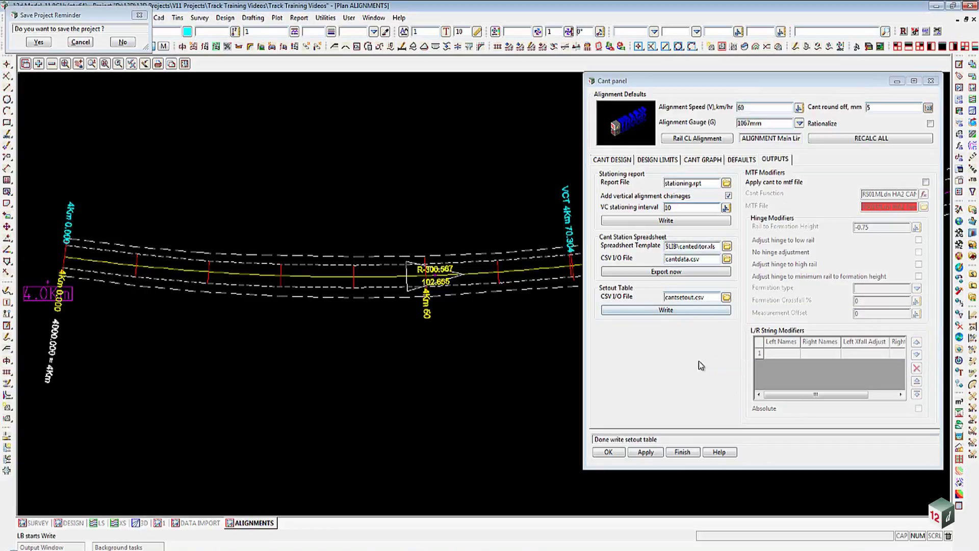
Step: Open the cantsetout.csv setout table in Excel to examine its contents and close the workbook
{"action": "left_click", "coordinate": [726, 297]}
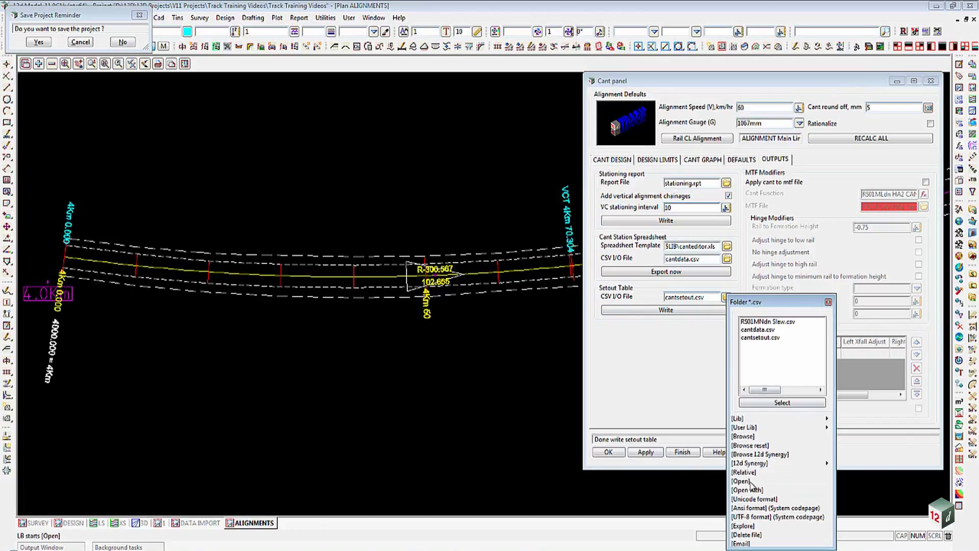
{"action": "left_click", "coordinate": [752, 482]}
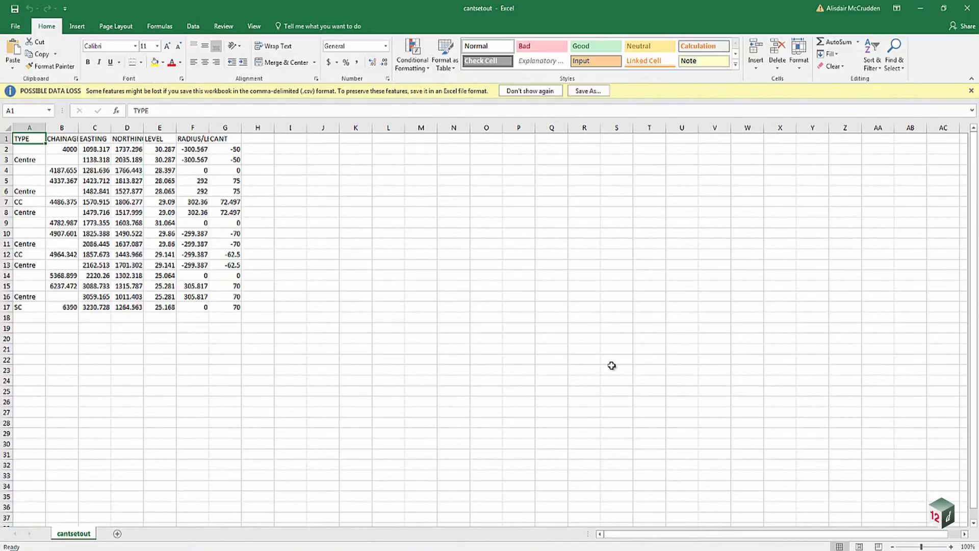
{"action": "left_click", "coordinate": [967, 10]}
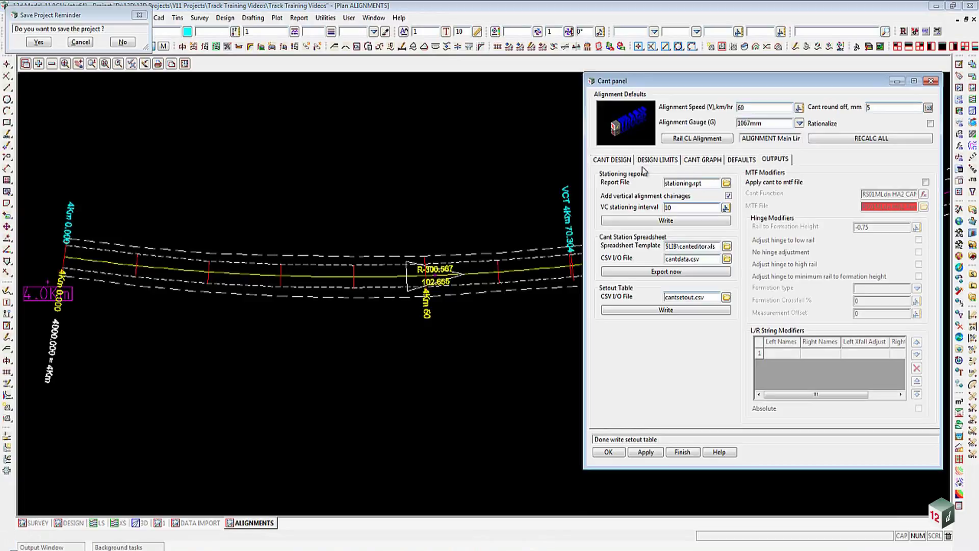
Step: Review the cant stations, design limits, cant diagram and default speed sections of the main line alignment
{"action": "left_click", "coordinate": [609, 159]}
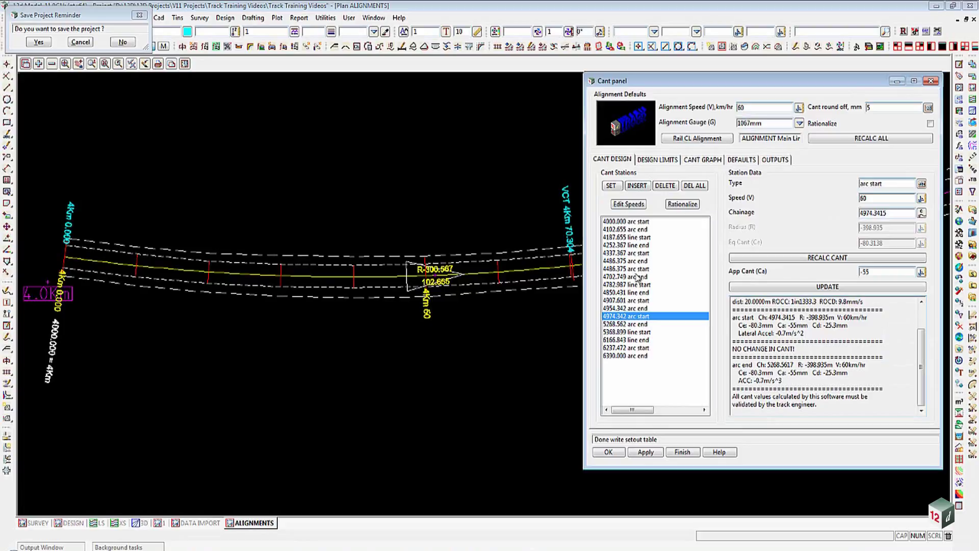
{"action": "left_click", "coordinate": [663, 162]}
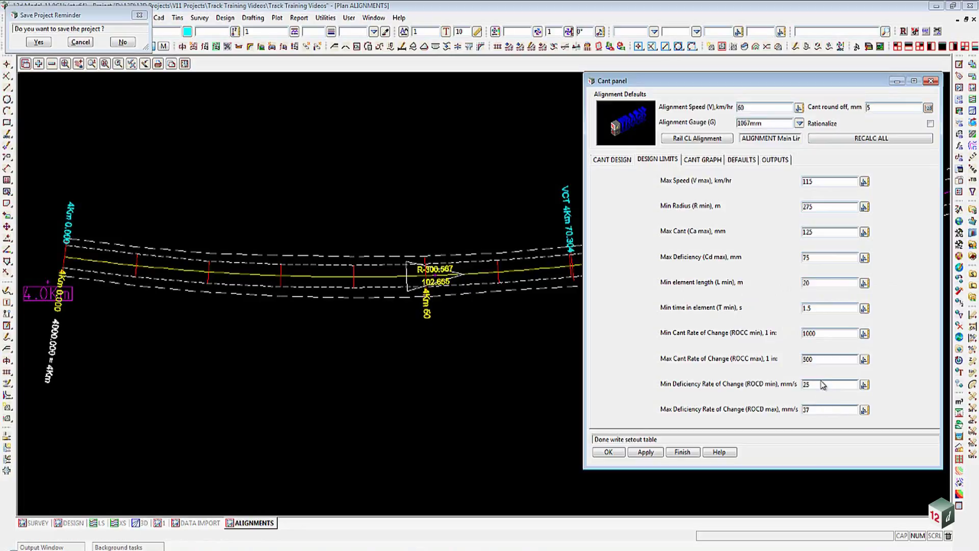
{"action": "left_click", "coordinate": [708, 158]}
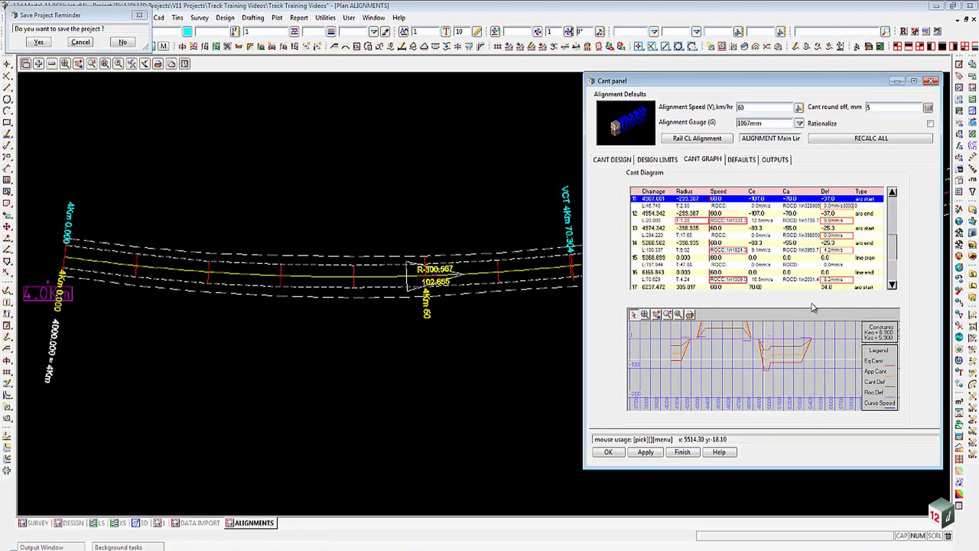
{"action": "left_click", "coordinate": [740, 160]}
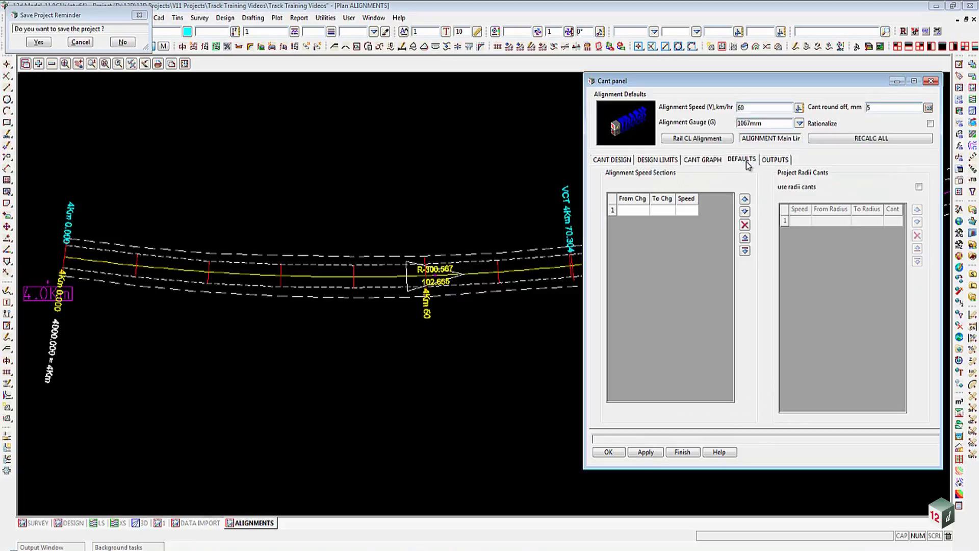
Step: Enable applying the cant to the MTF file, check the string modifiers and finish the cant panel
{"action": "left_click", "coordinate": [780, 159]}
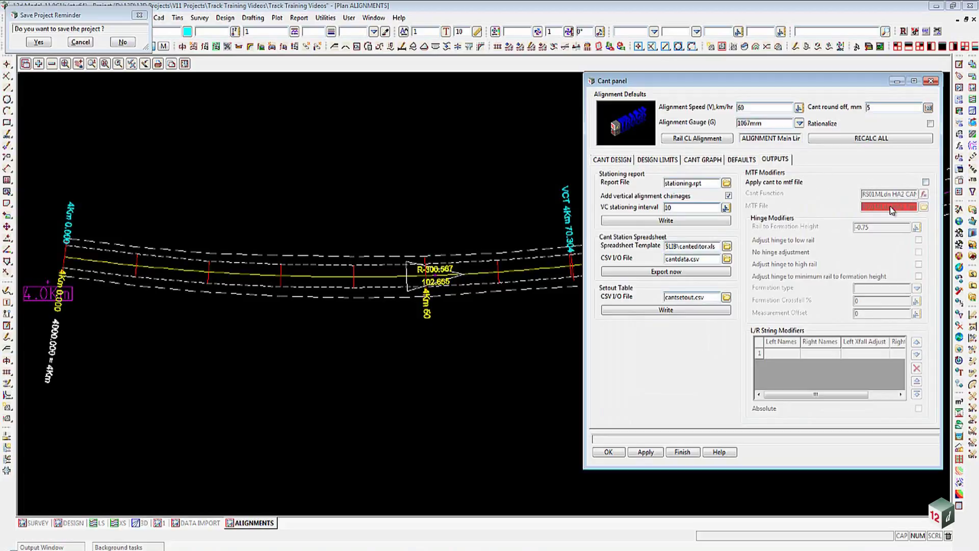
{"action": "left_click", "coordinate": [925, 182]}
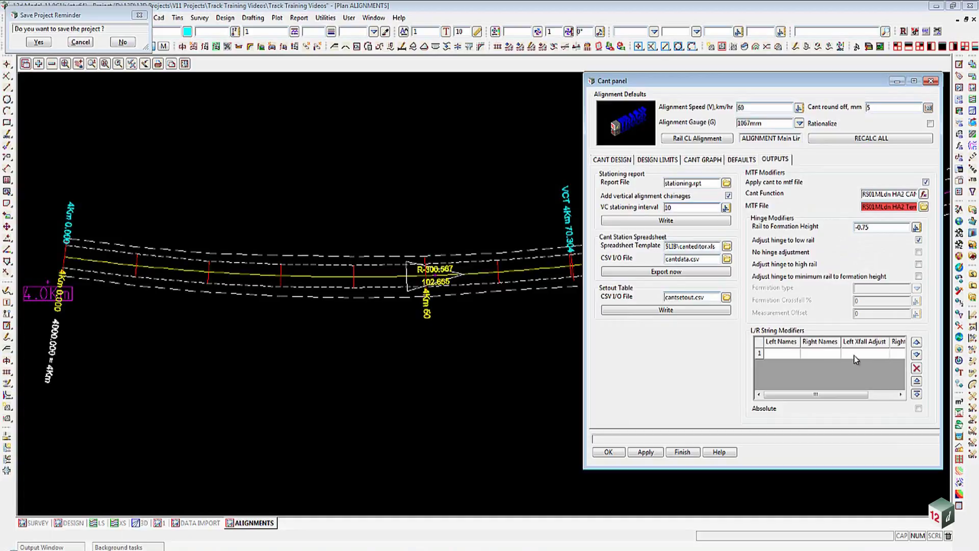
{"action": "mouse_move", "coordinate": [846, 395]}
{"action": "left_mouse_down"}
{"action": "mouse_move", "coordinate": [885, 401]}
{"action": "mouse_move", "coordinate": [840, 400]}
{"action": "left_mouse_up"}
{"action": "left_click", "coordinate": [682, 451]}
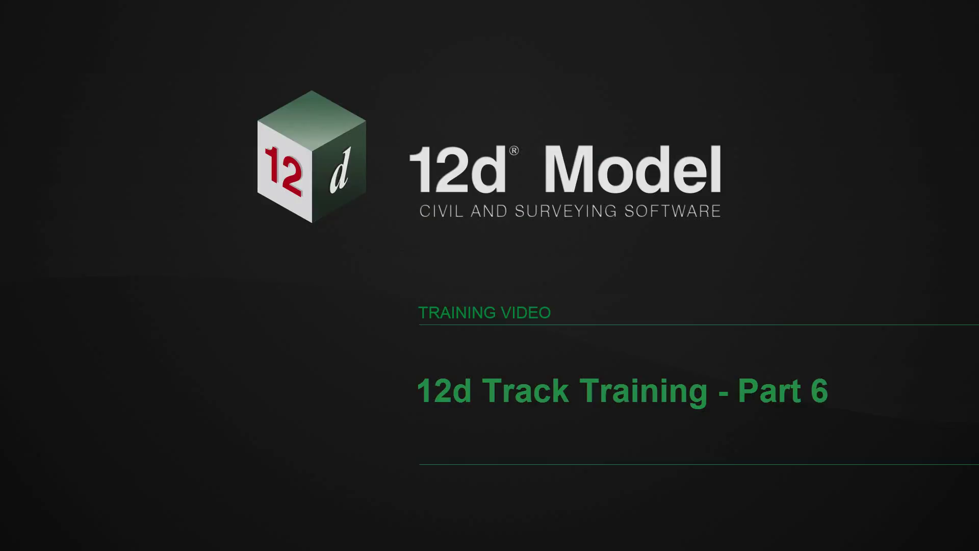